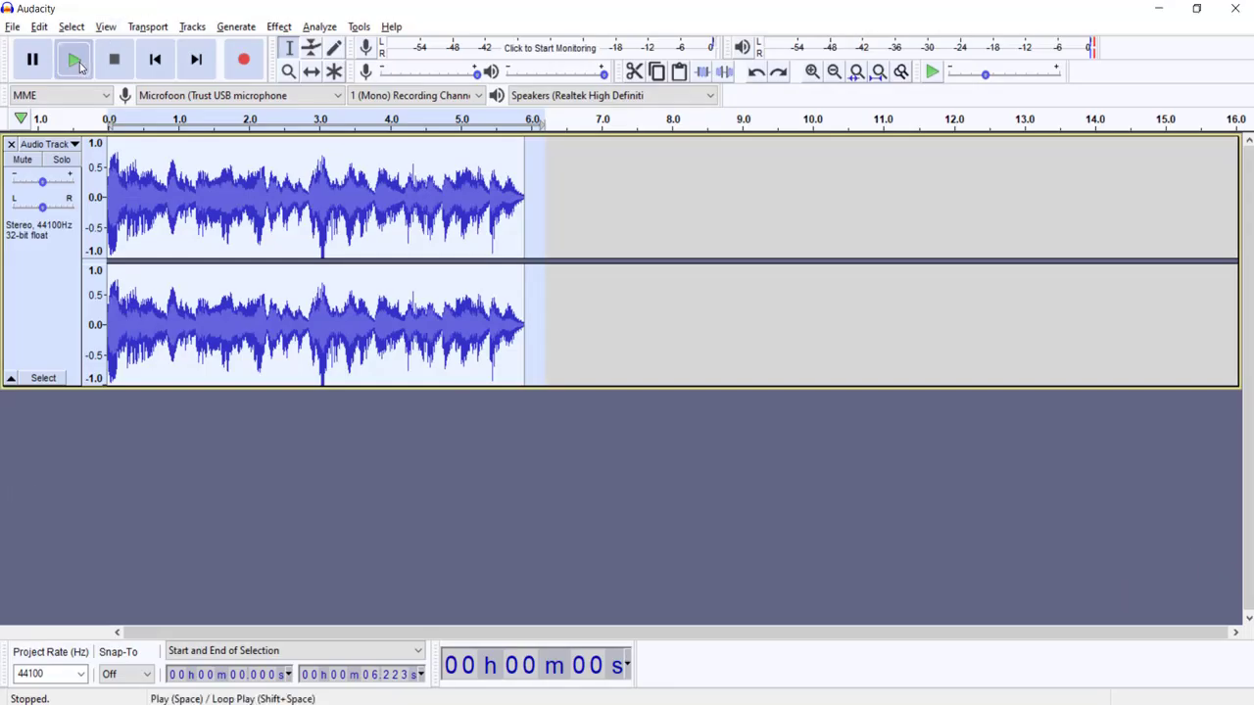
Step: Play the existing stereo clip, then clear the selection in the track
{"action": "left_click", "coordinate": [75, 63]}
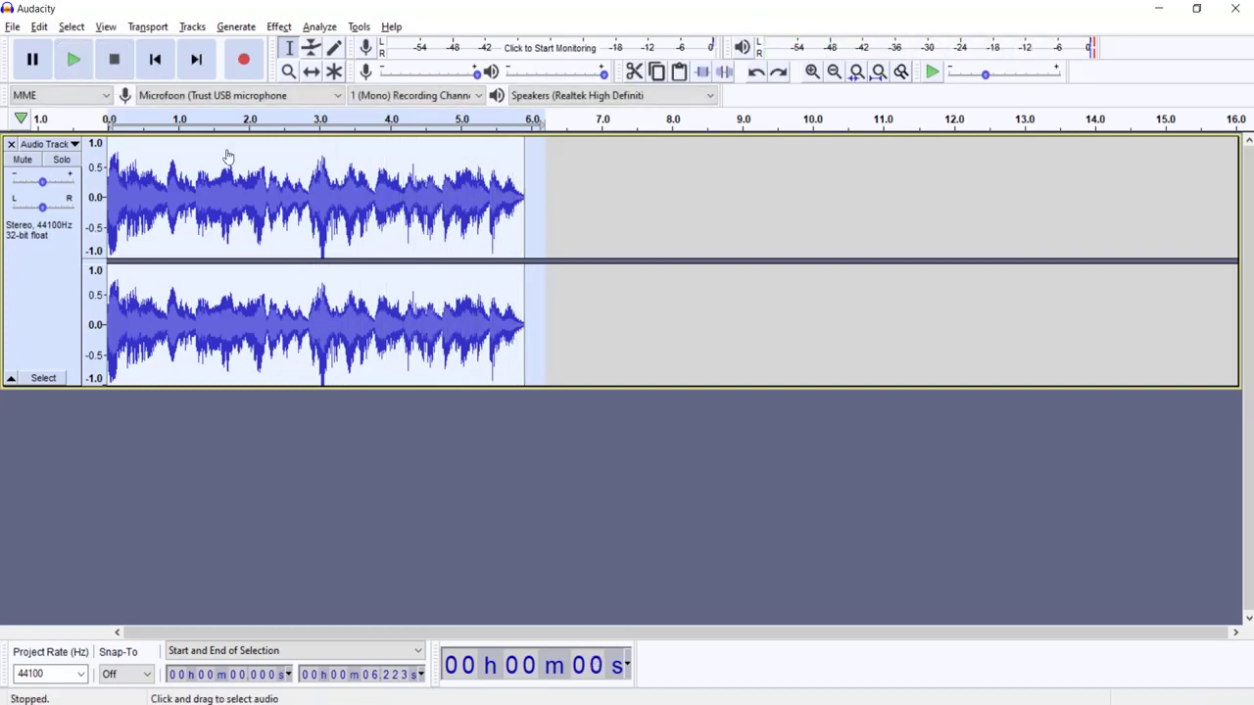
{"action": "left_click", "coordinate": [575, 318], "text": "shift"}
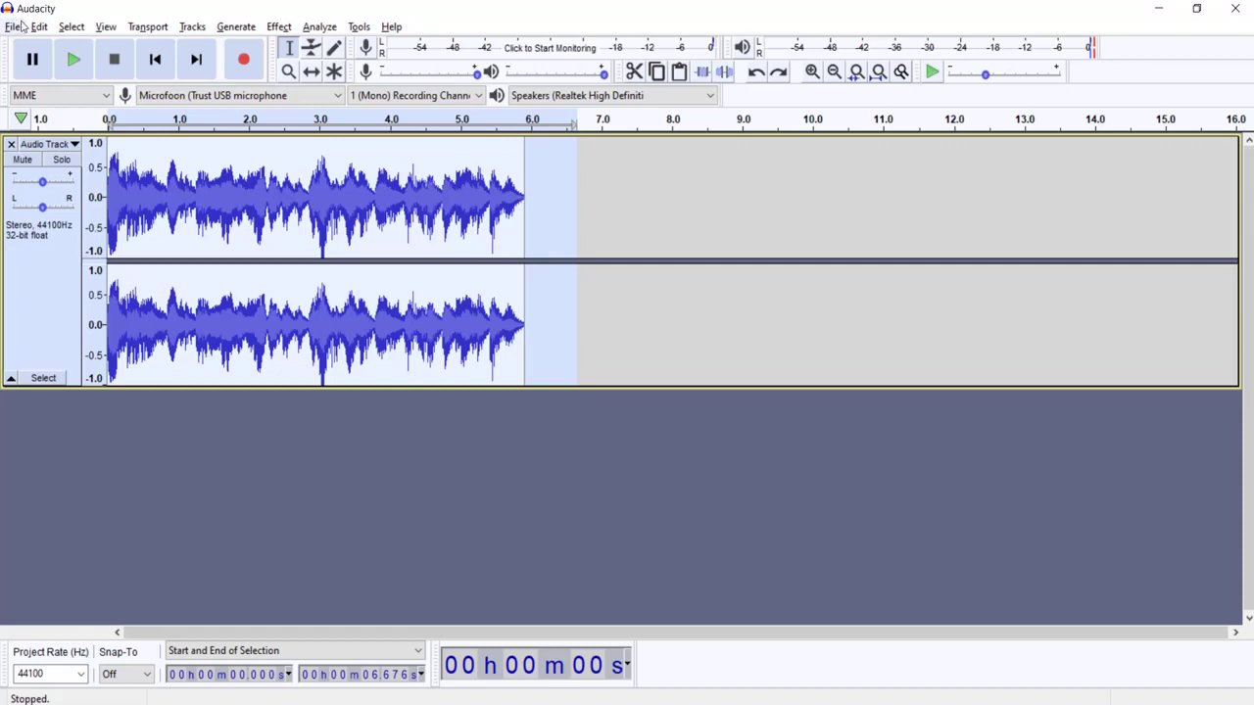
{"action": "left_click", "coordinate": [290, 165]}
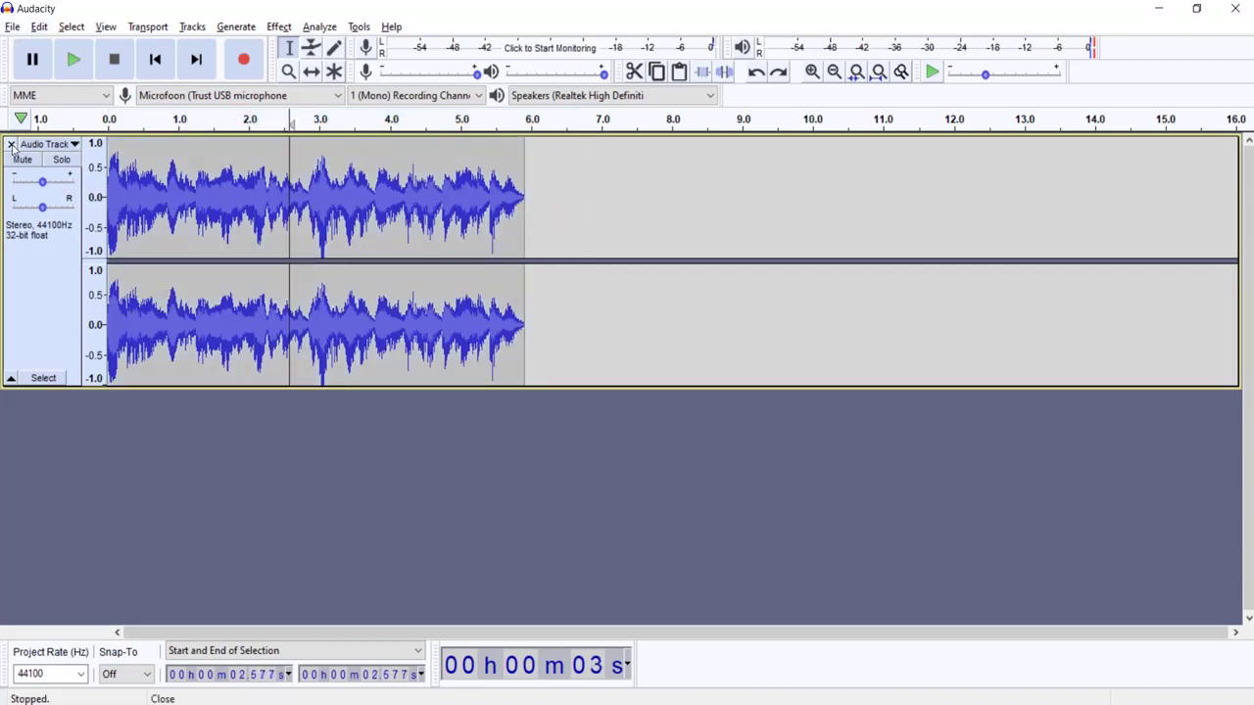
Step: Replace the old track with a new mono voice recording of about 4.6 seconds and play it back
{"action": "left_click", "coordinate": [11, 145]}
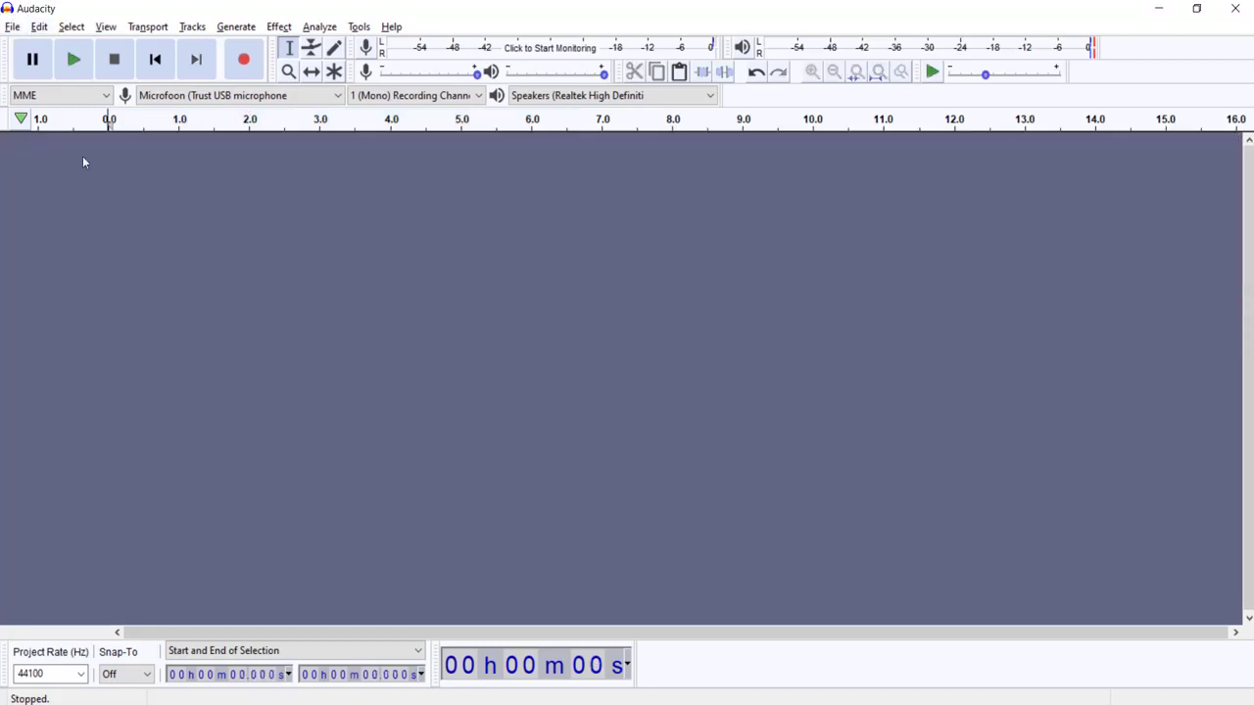
{"action": "left_click", "coordinate": [244, 60]}
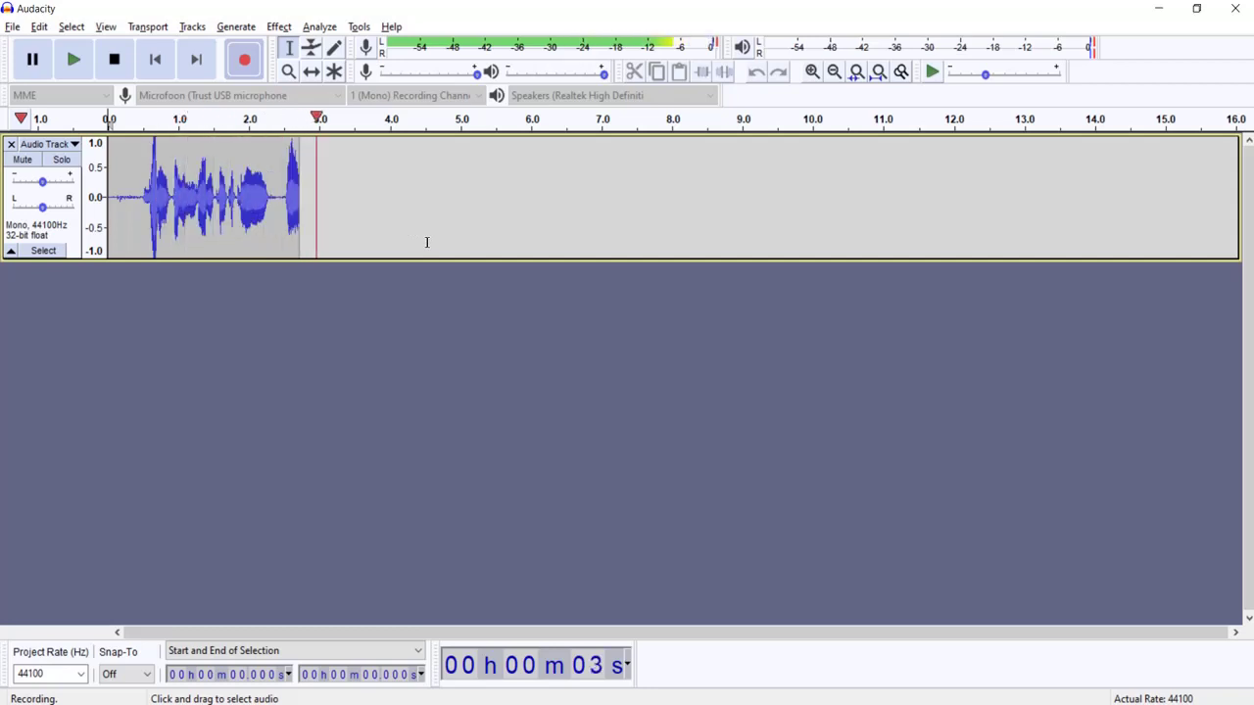
{"action": "left_click", "coordinate": [114, 60]}
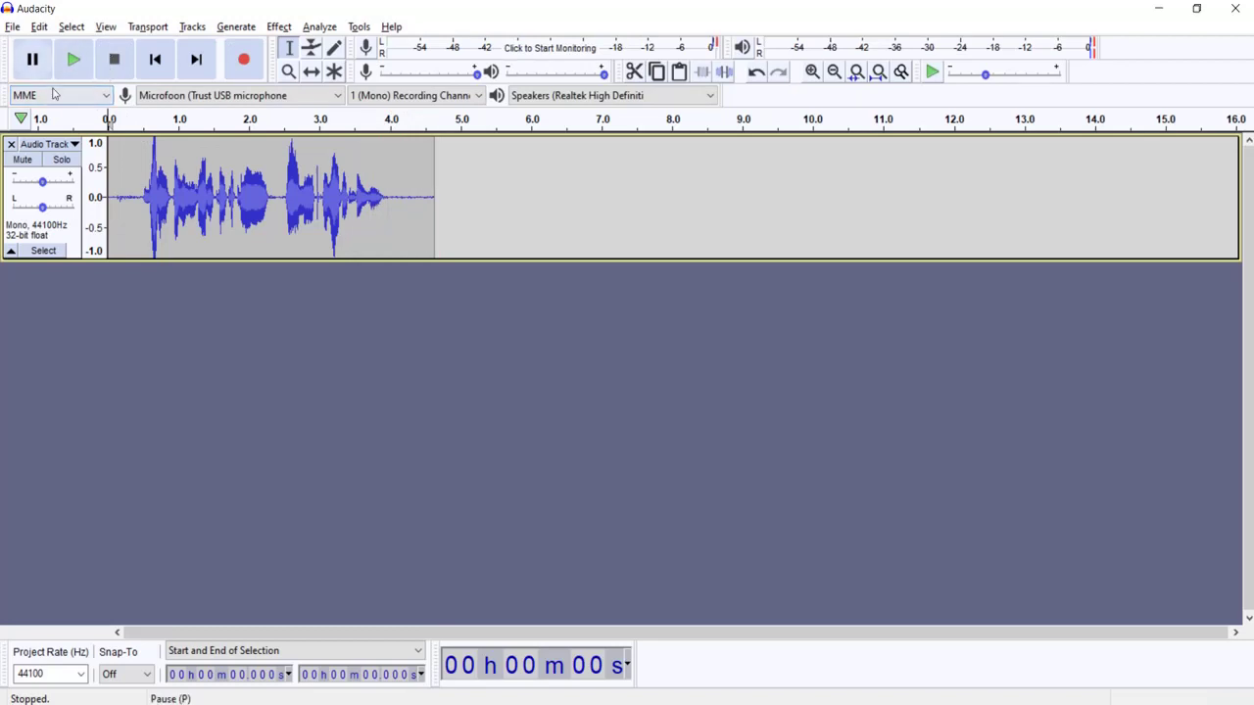
{"action": "left_click", "coordinate": [73, 61]}
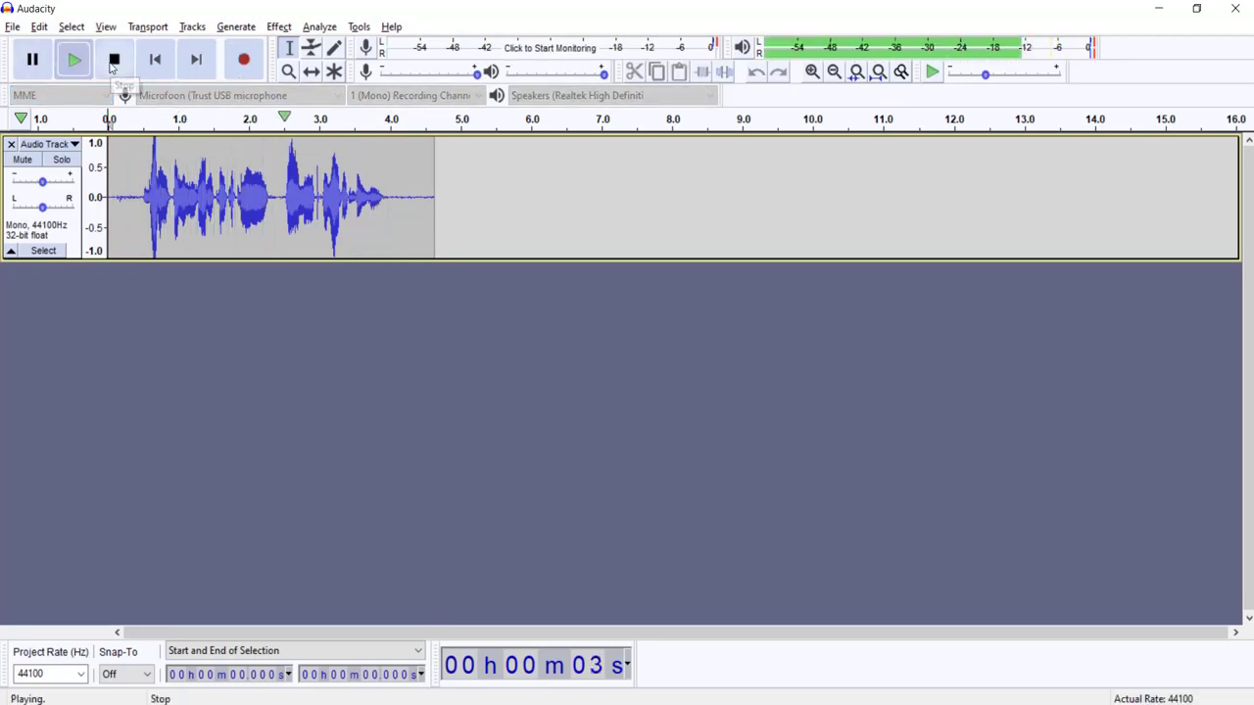
{"action": "left_click", "coordinate": [114, 61]}
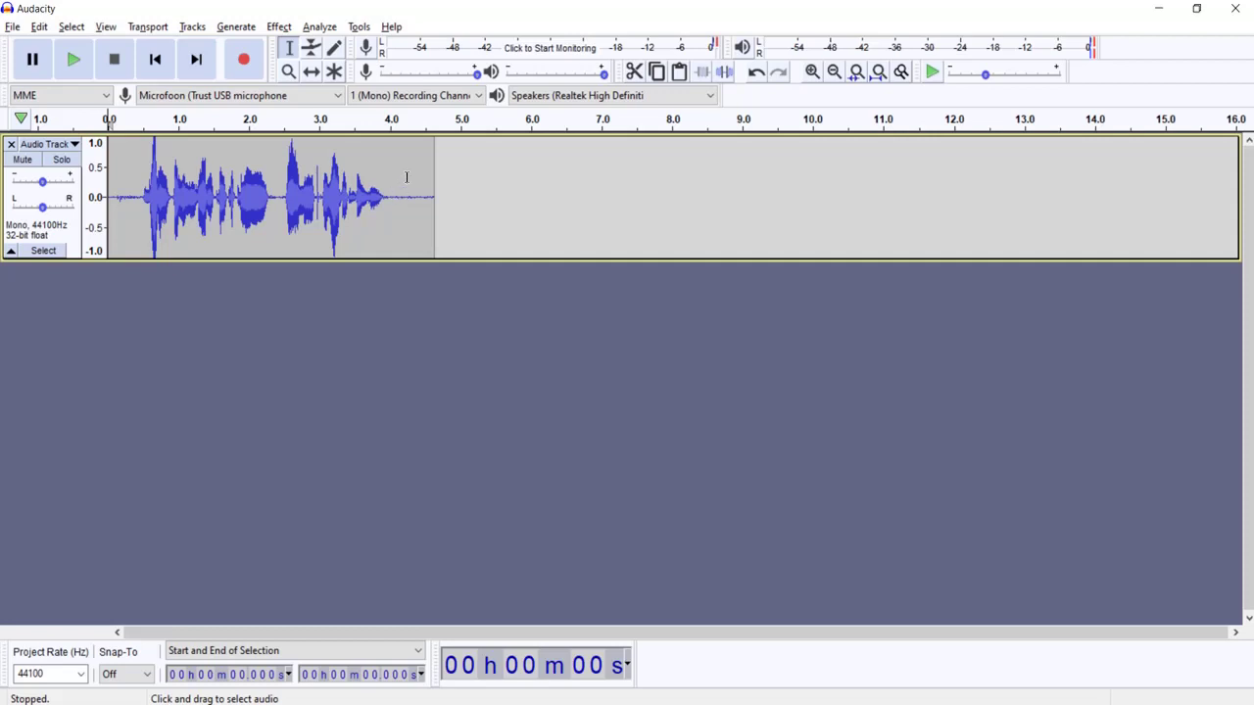
Step: Select the quiet tail of the recording from 4.005 s to the clip end
{"action": "left_click_drag", "start_coordinate": [387, 193], "coordinate": [434, 196]}
{"action": "left_click_drag", "start_coordinate": [140, 191], "coordinate": [108, 196]}
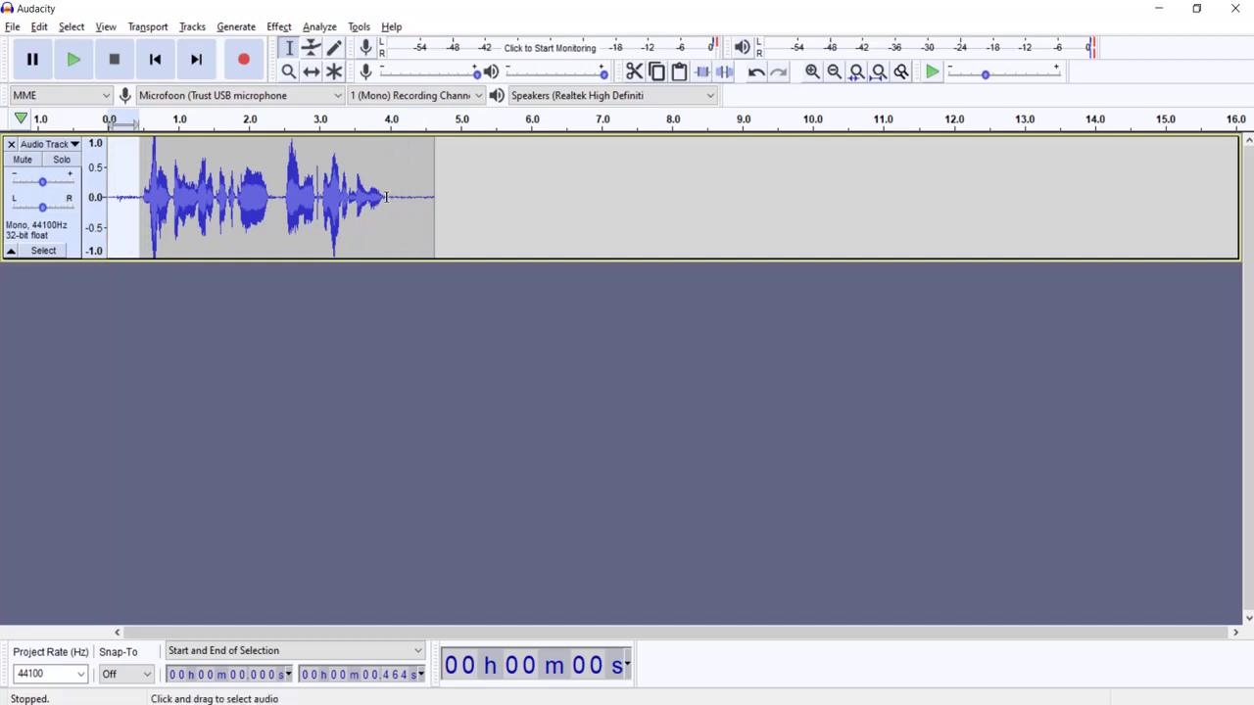
{"action": "left_click_drag", "start_coordinate": [386, 197], "coordinate": [434, 197]}
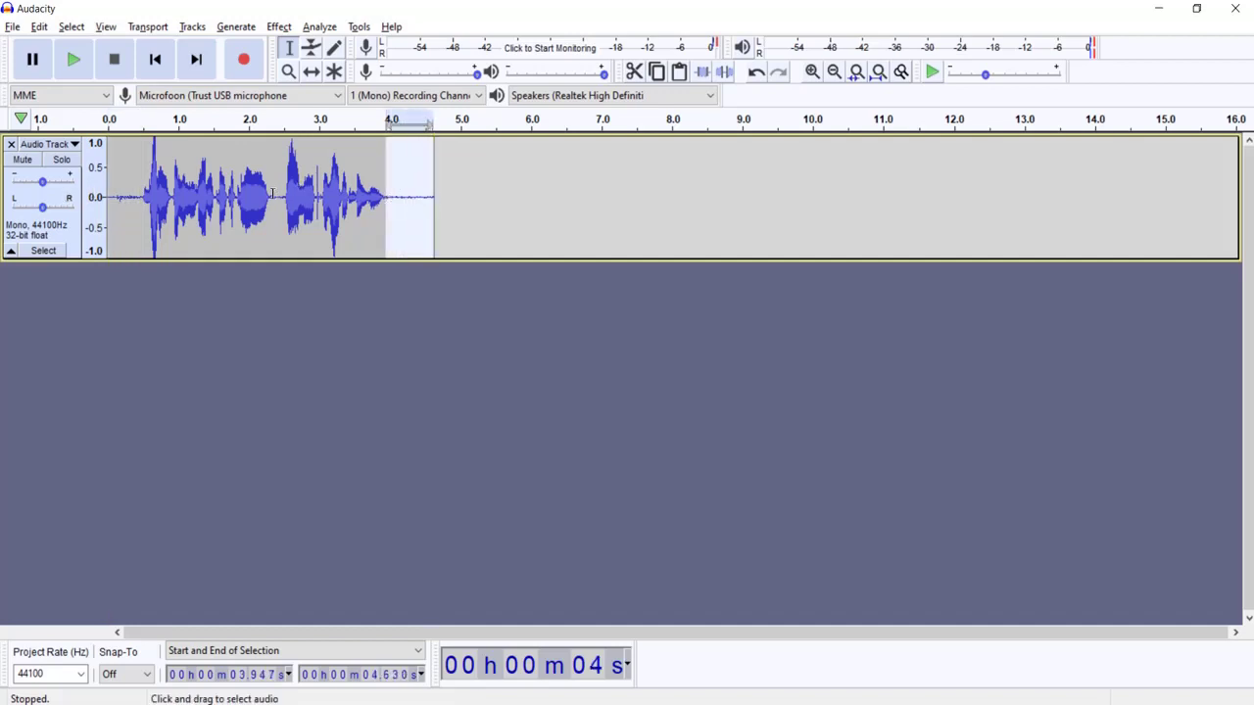
{"action": "left_click", "coordinate": [390, 198]}
{"action": "left_click", "coordinate": [425, 195]}
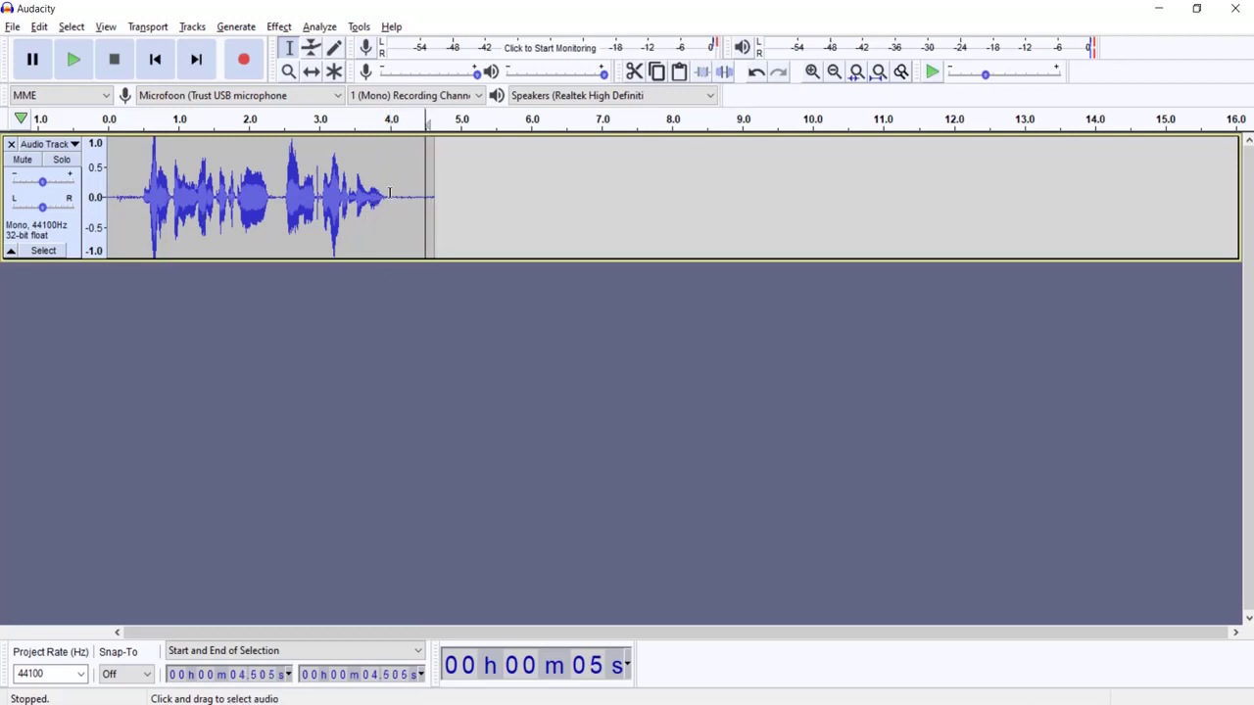
{"action": "left_click_drag", "start_coordinate": [389, 193], "coordinate": [434, 196]}
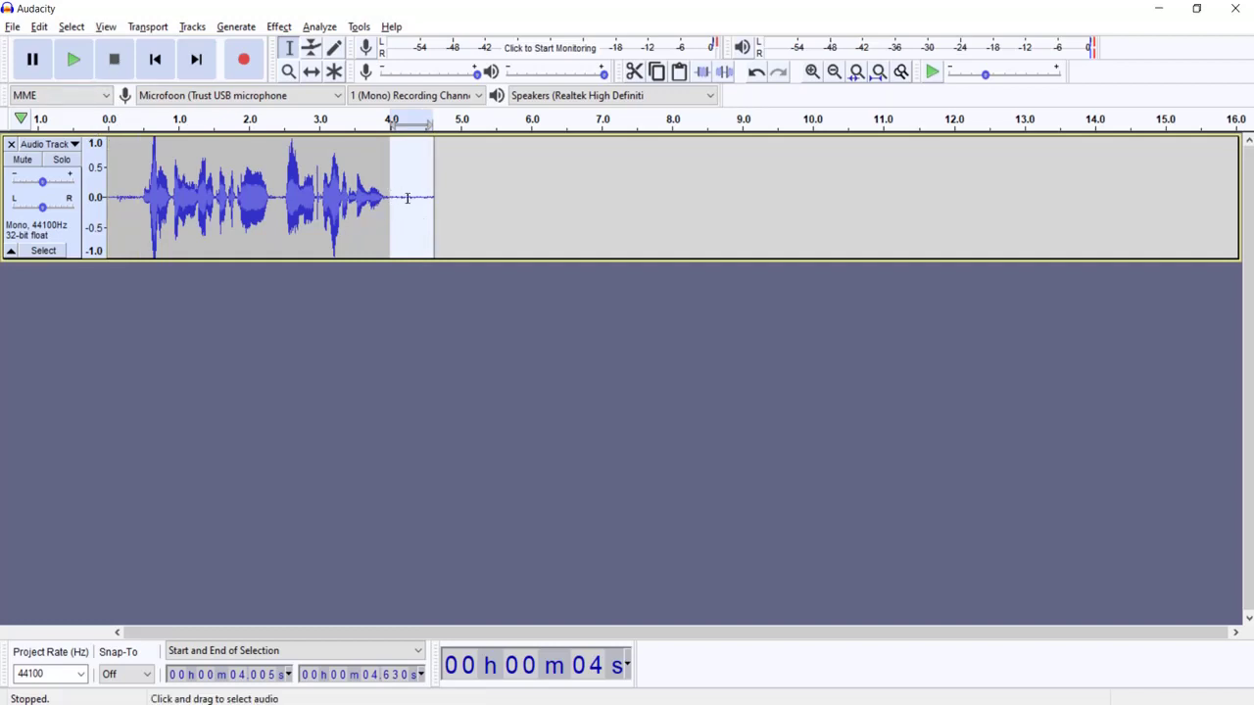
Step: Capture that silent selection as the Noise Reduction noise profile
{"action": "left_click", "coordinate": [279, 28]}
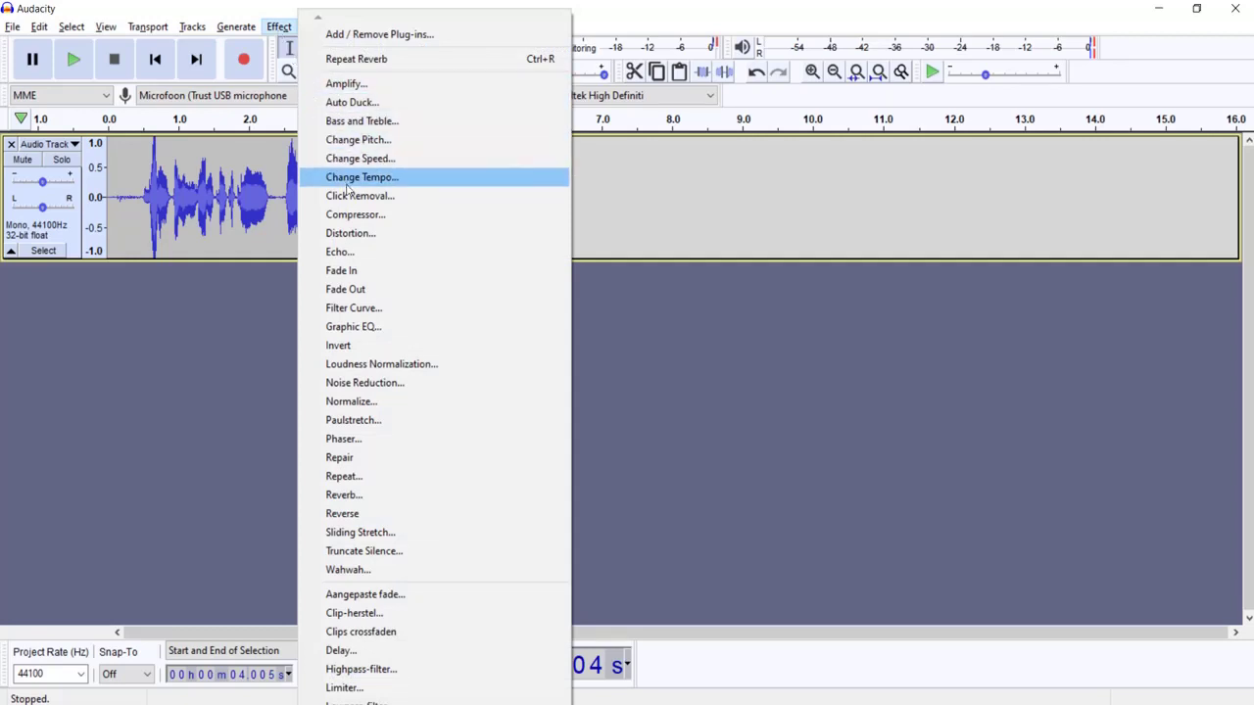
{"action": "left_click", "coordinate": [382, 384]}
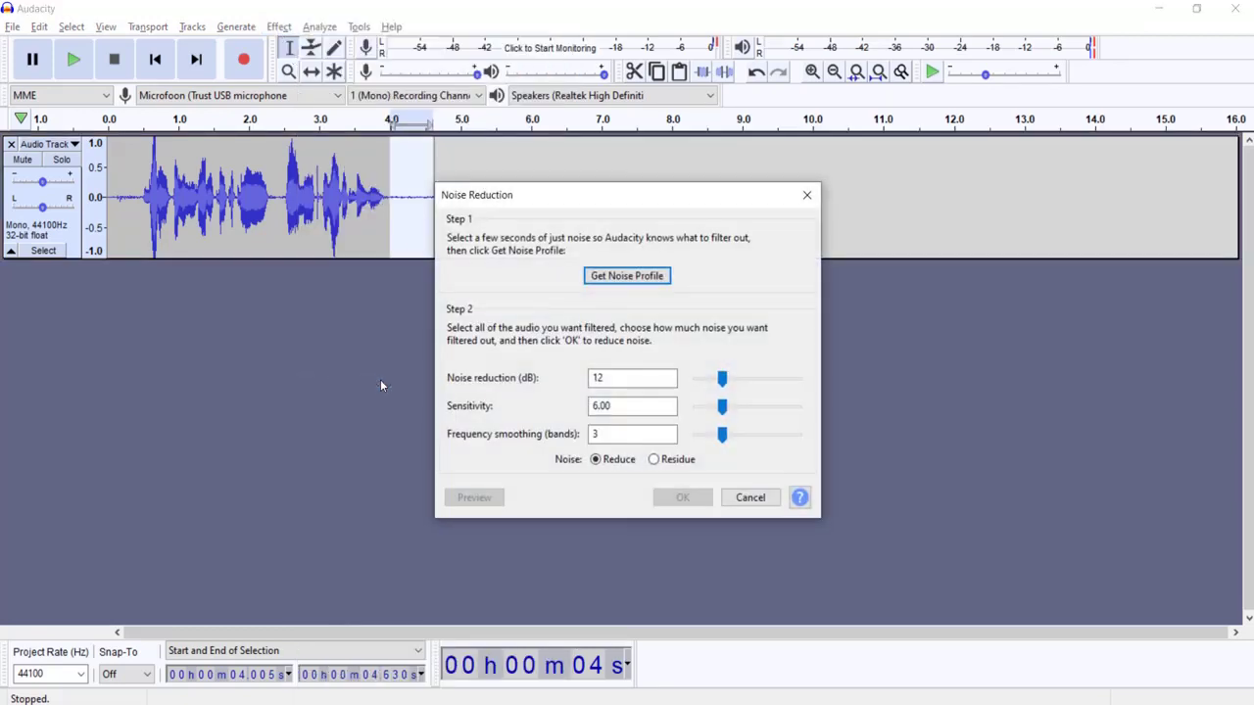
{"action": "left_click", "coordinate": [609, 276]}
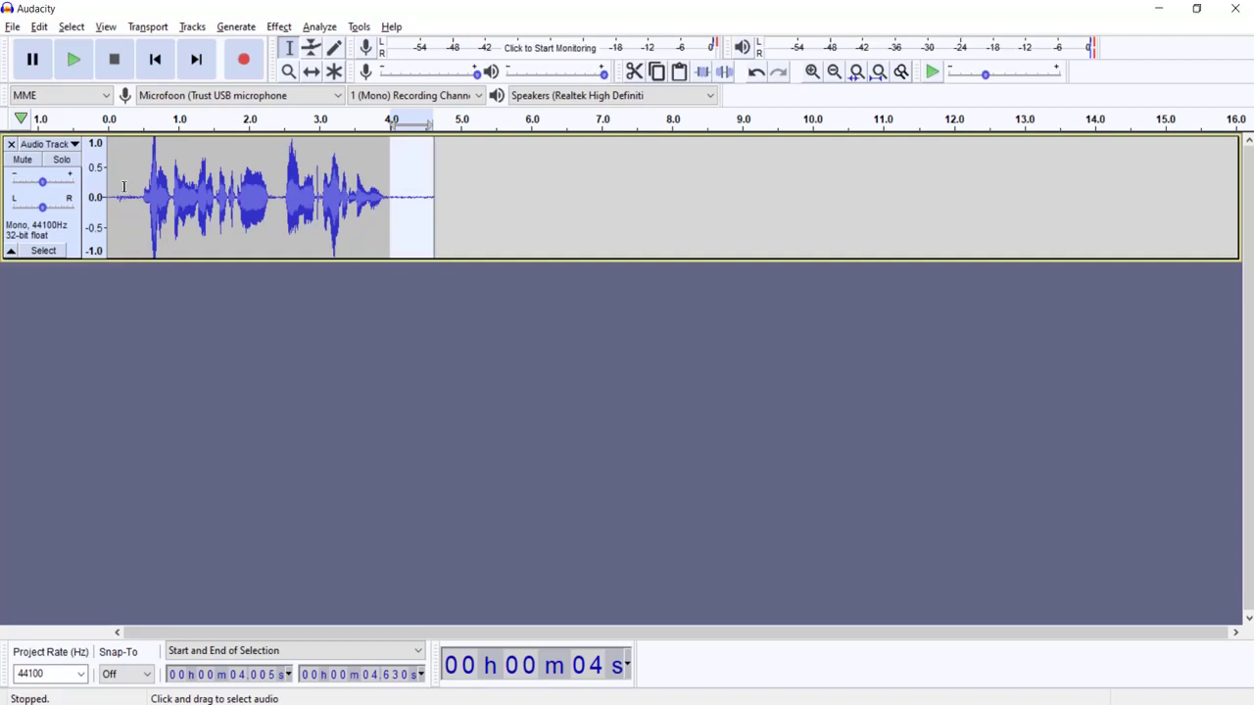
{"action": "left_click", "coordinate": [152, 196]}
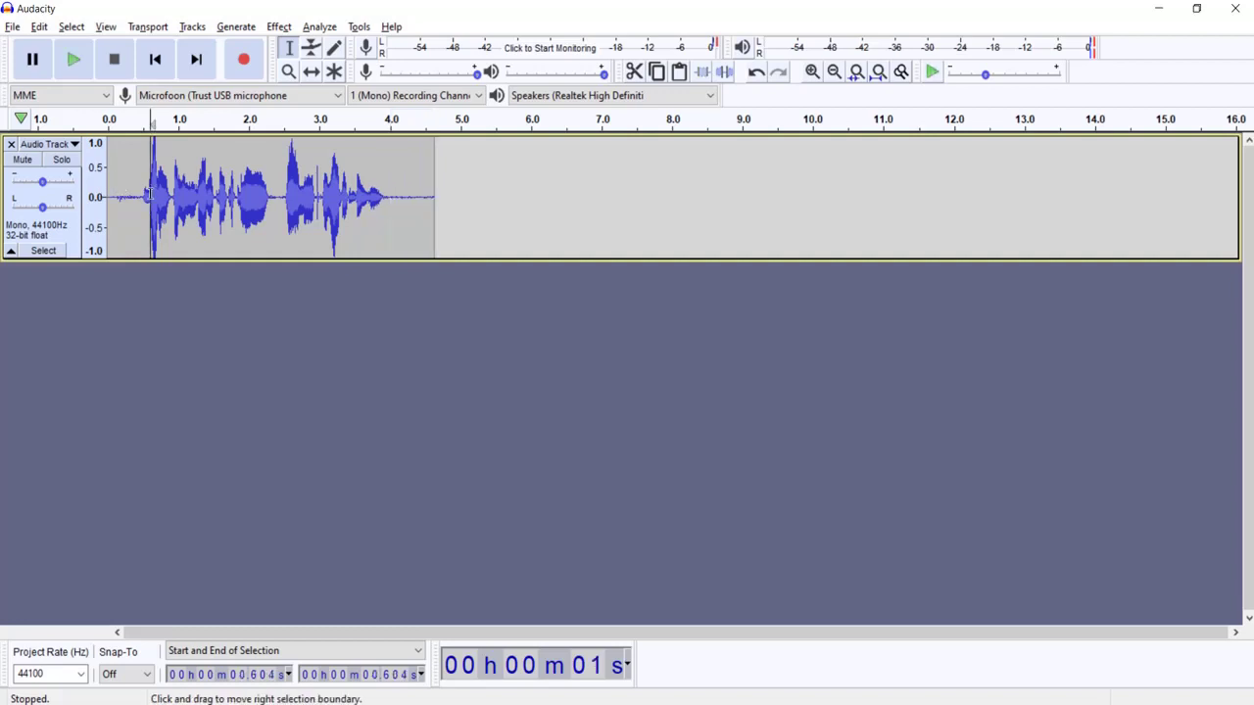
{"action": "double_click", "coordinate": [154, 195]}
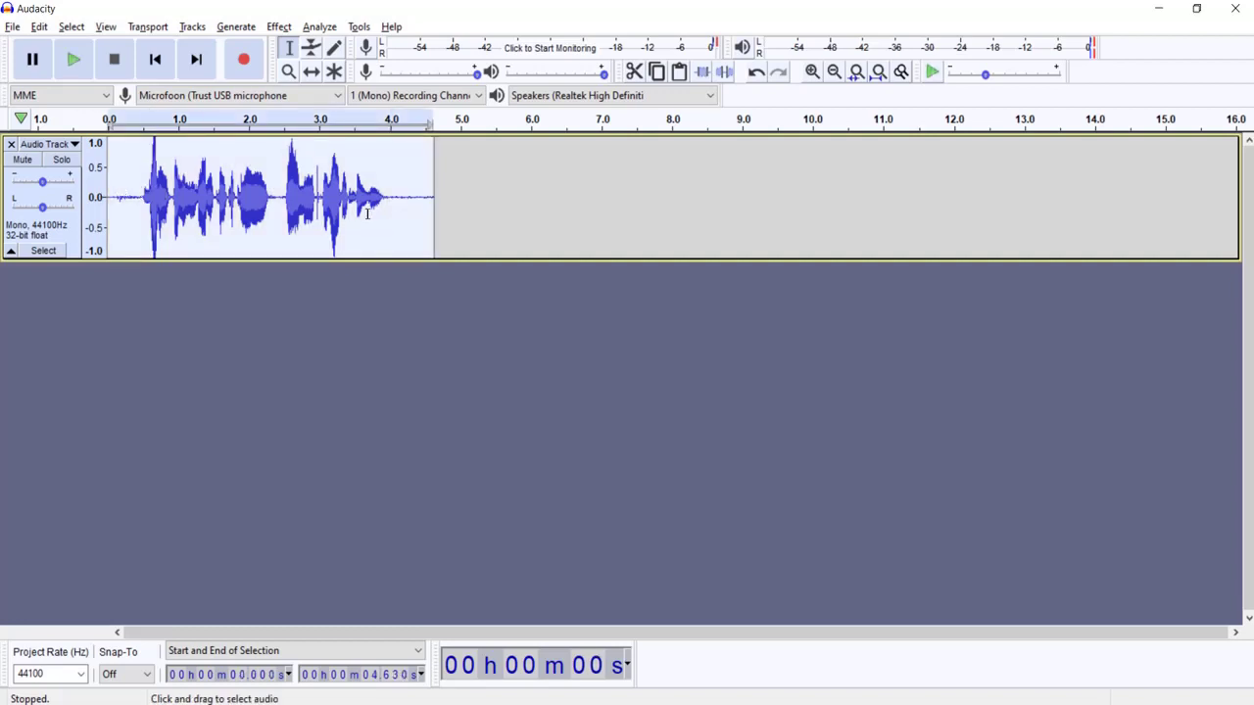
{"action": "left_click", "coordinate": [278, 26]}
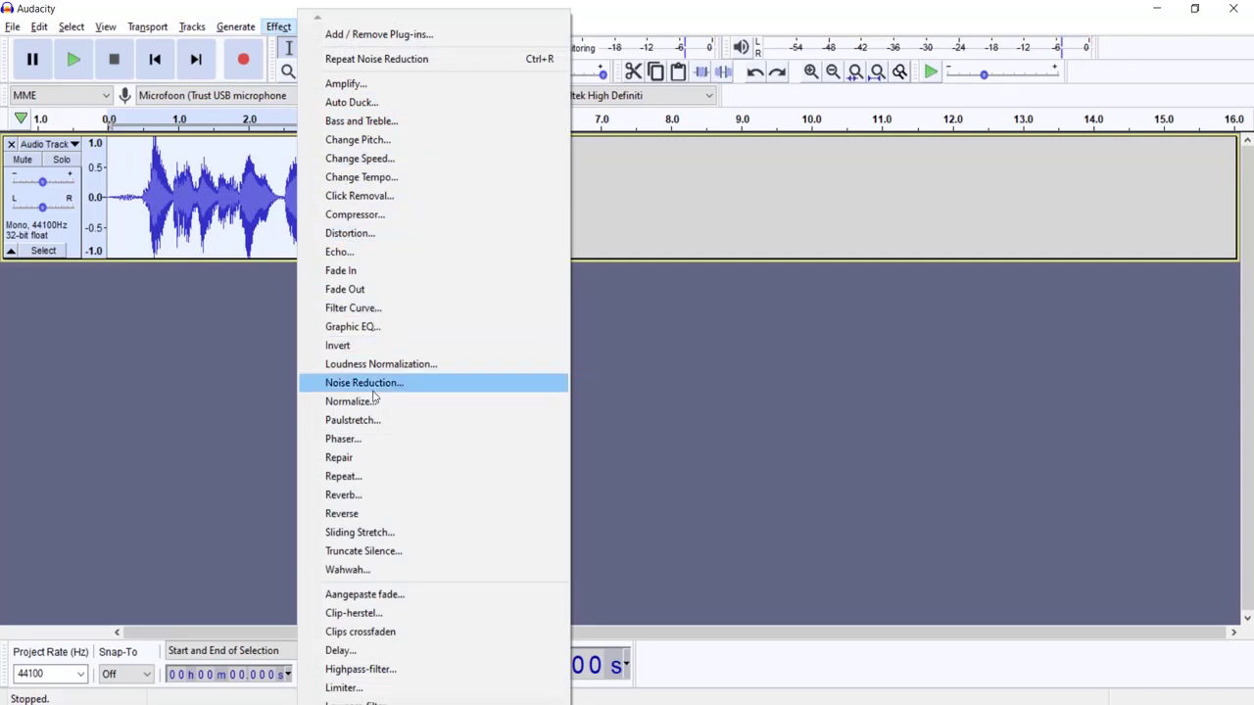
{"action": "left_click", "coordinate": [379, 383]}
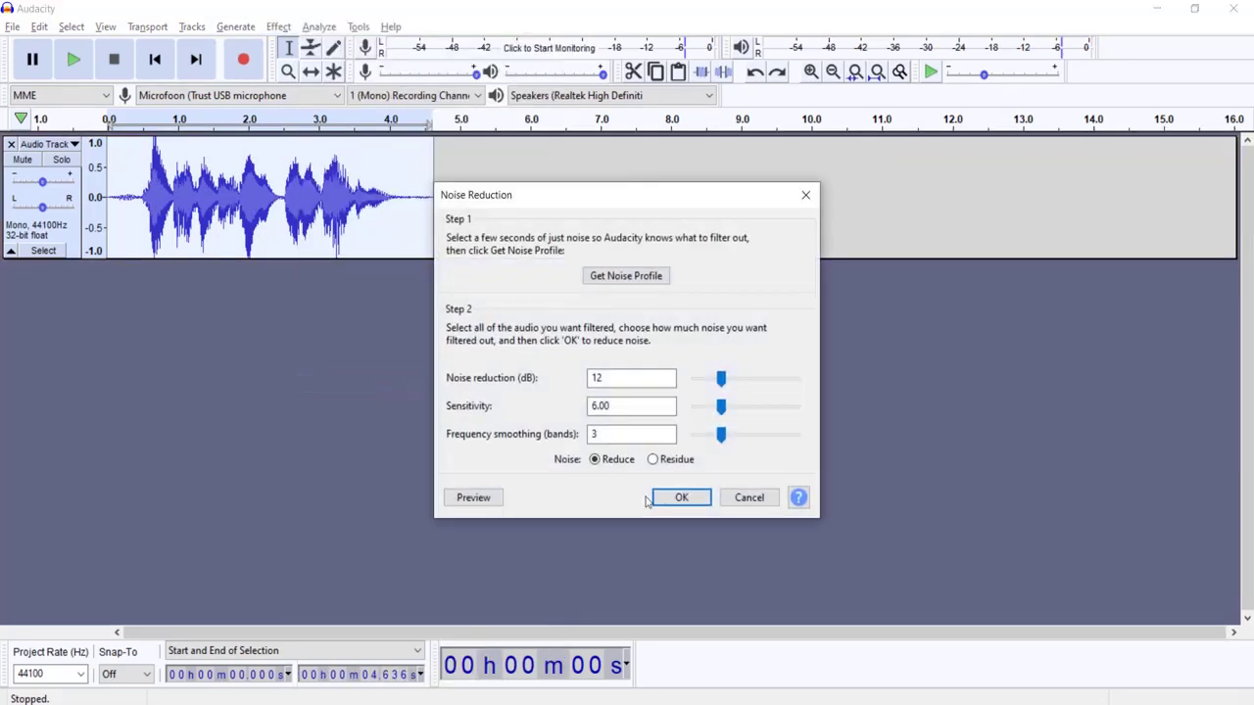
{"action": "left_click", "coordinate": [676, 498]}
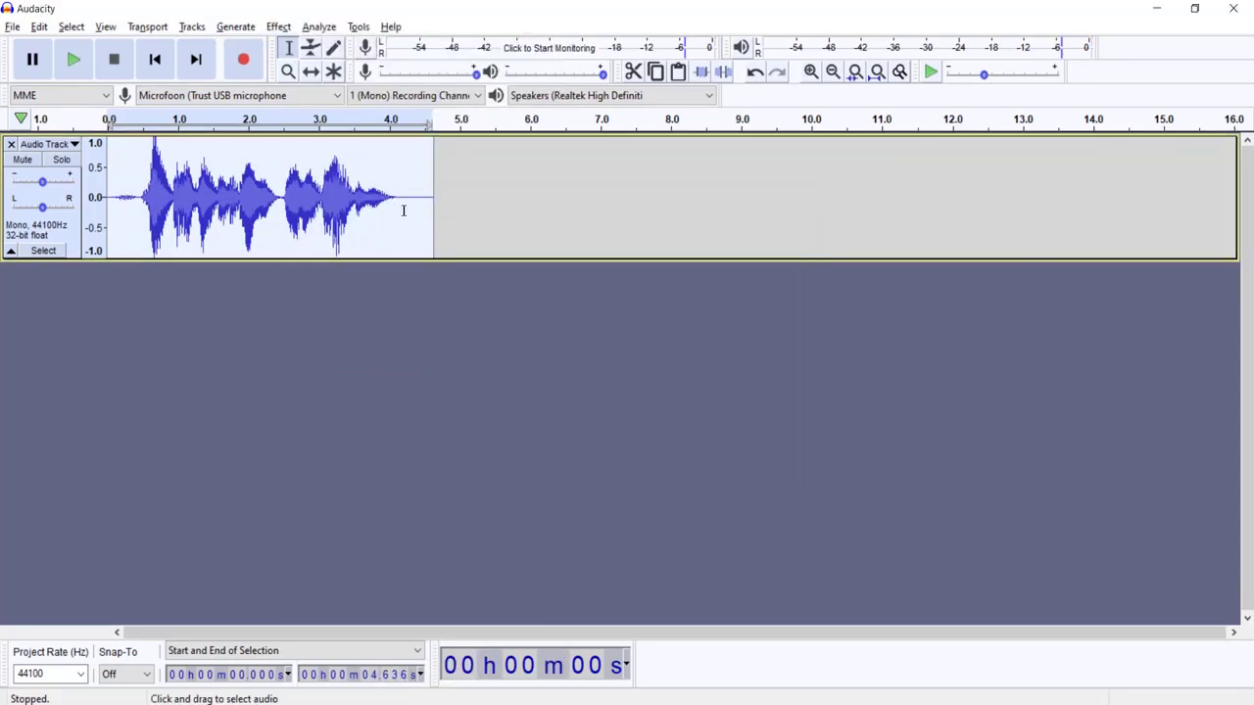
{"action": "left_click_drag", "start_coordinate": [399, 208], "coordinate": [434, 196]}
{"action": "key", "text": "ctrl+z"}
{"action": "left_click_drag", "start_coordinate": [144, 188], "coordinate": [108, 191]}
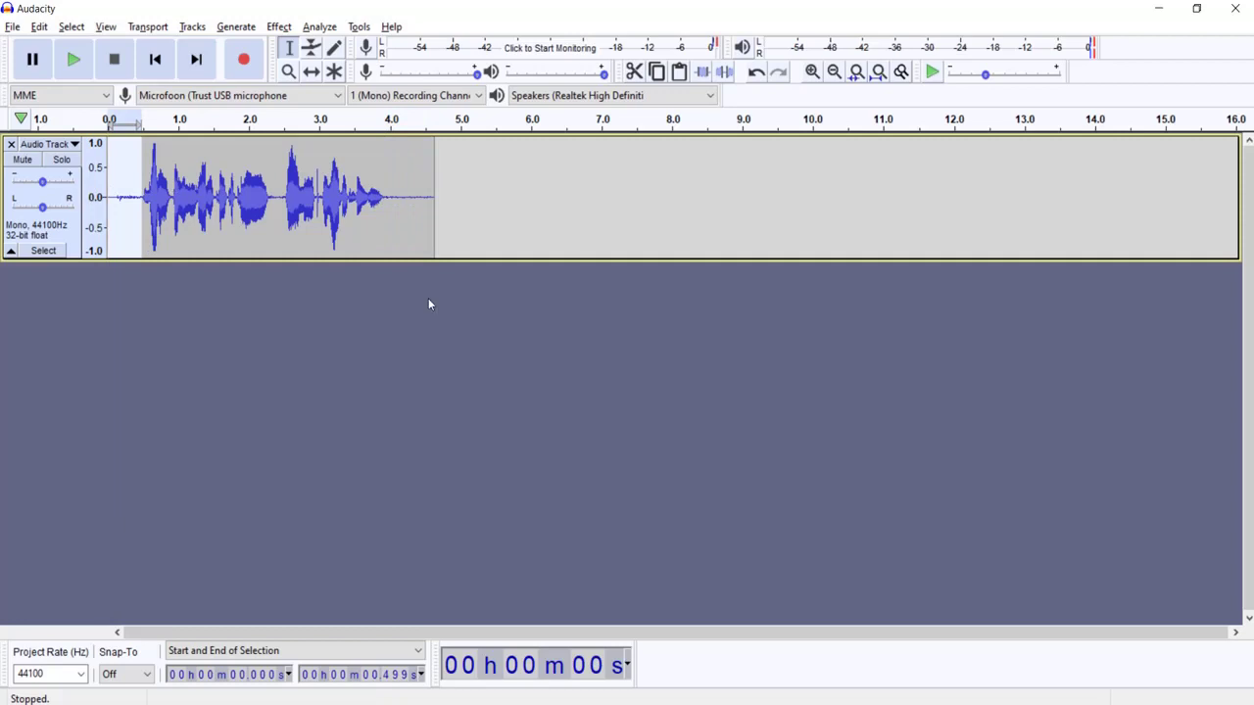
Step: Select the whole clip and apply Bass and Treble with Bass 12 dB and Treble 8 dB
{"action": "double_click", "coordinate": [405, 195]}
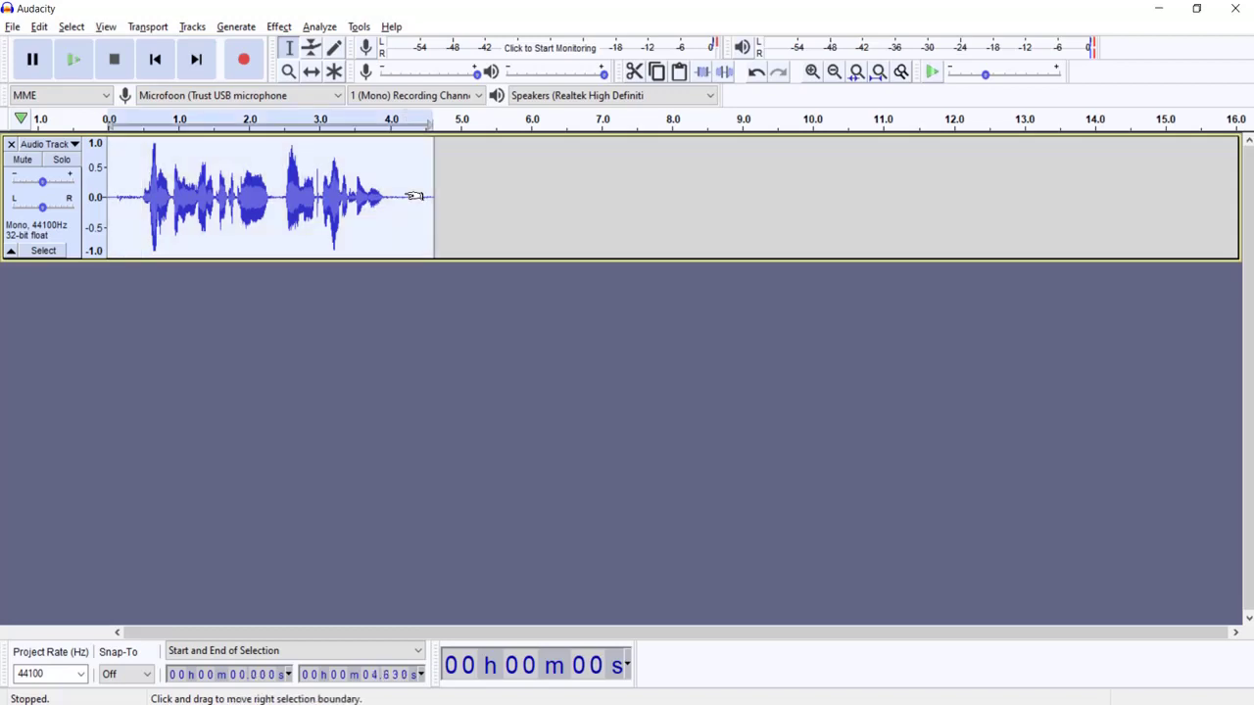
{"action": "left_click", "coordinate": [278, 27]}
{"action": "left_click", "coordinate": [348, 121]}
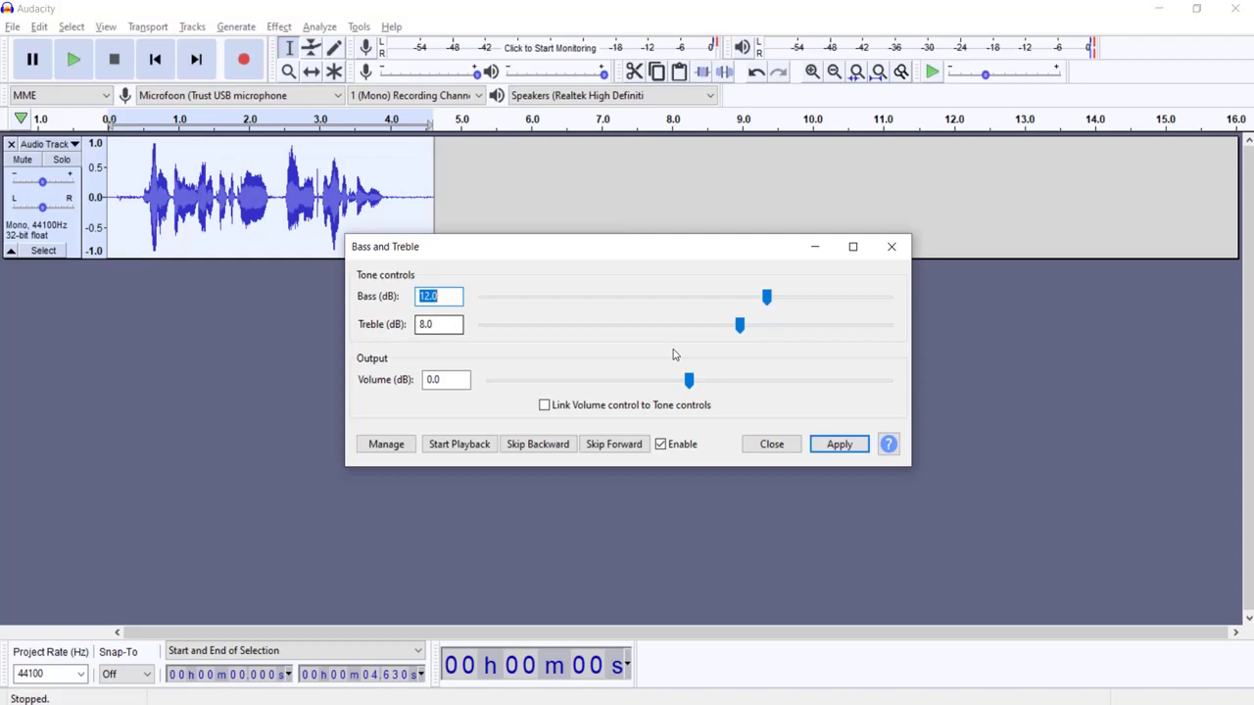
{"action": "left_click", "coordinate": [842, 447]}
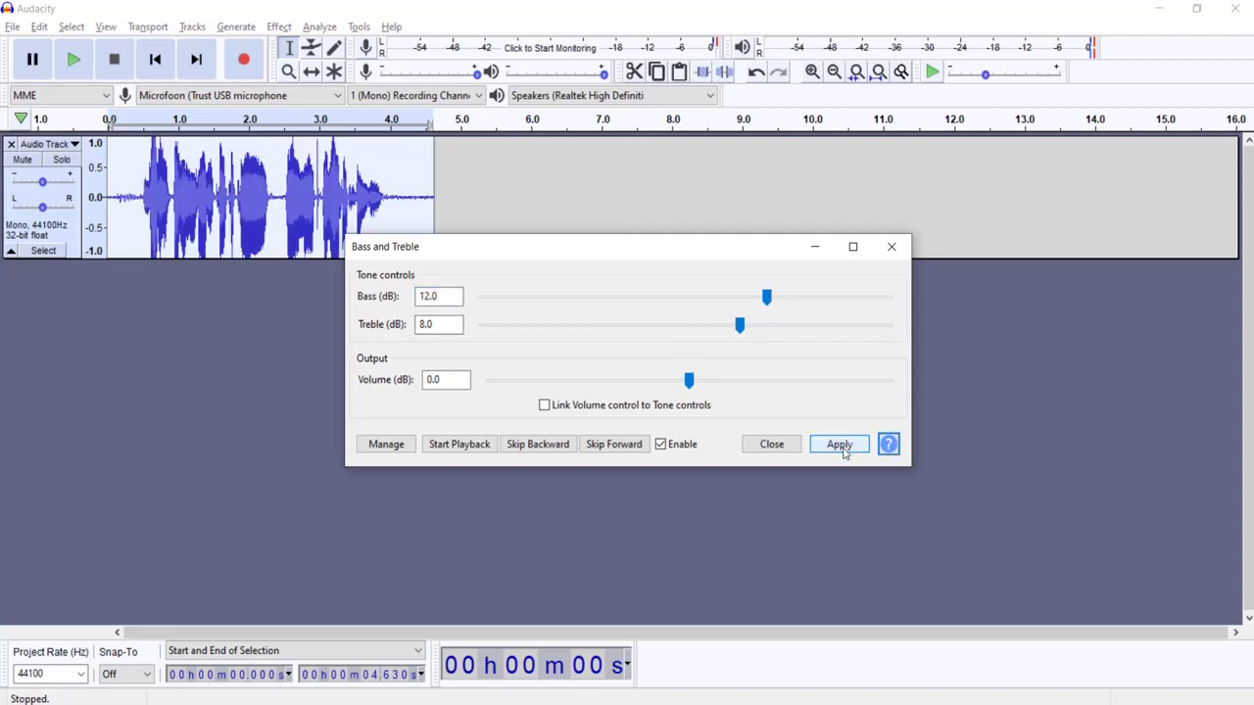
{"action": "left_click", "coordinate": [892, 248]}
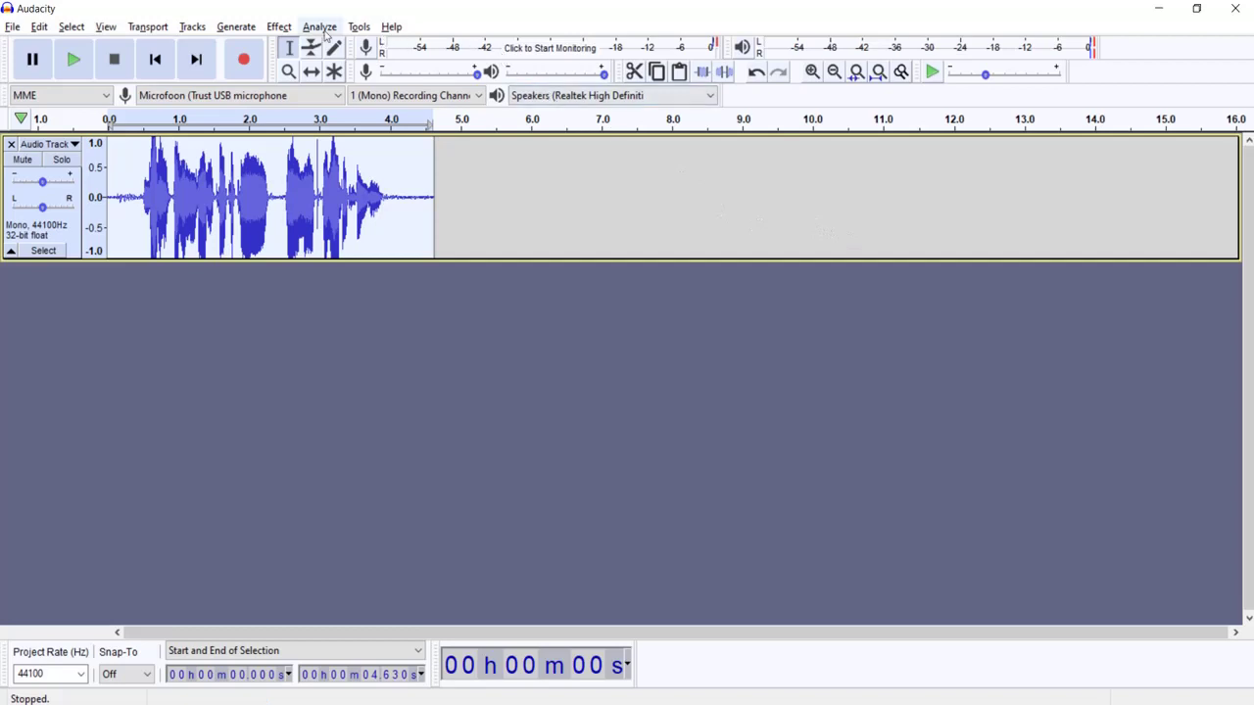
Step: Apply Change Pitch with a -5 percent change (−0.89 semitones) to the whole clip
{"action": "left_click", "coordinate": [277, 28]}
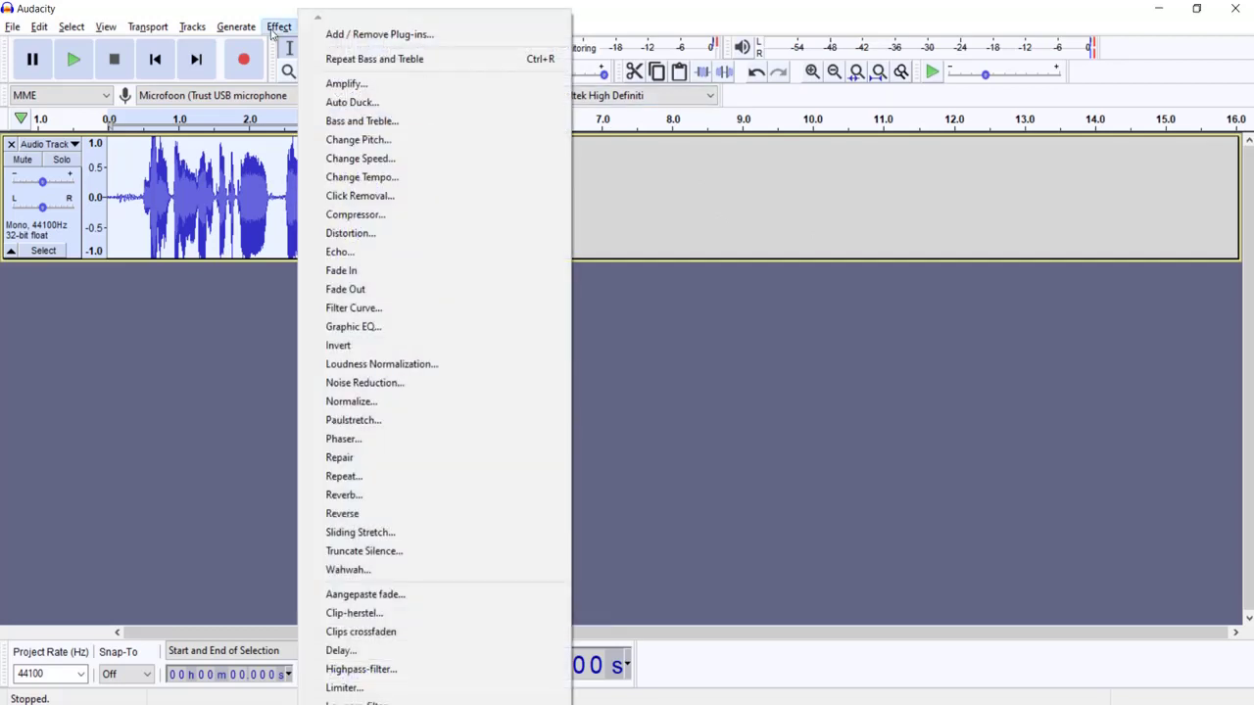
{"action": "left_click", "coordinate": [358, 141]}
{"action": "key", "text": "Tab"}
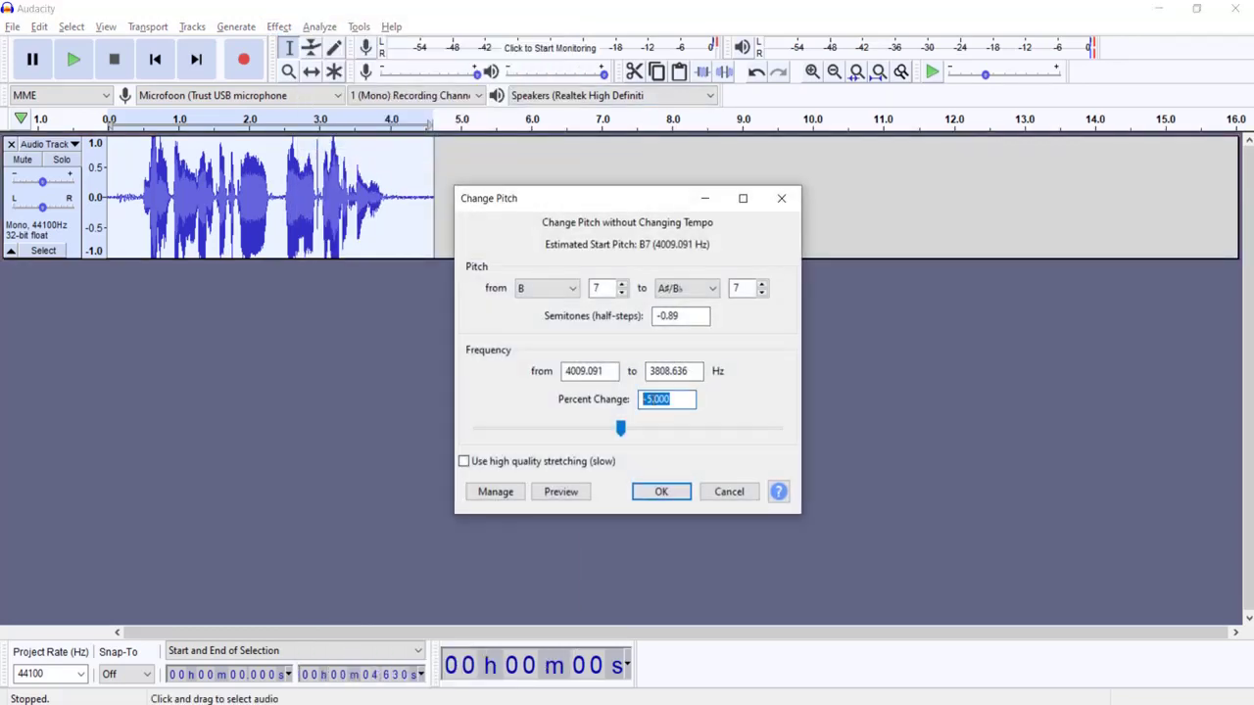
{"action": "left_click", "coordinate": [651, 492]}
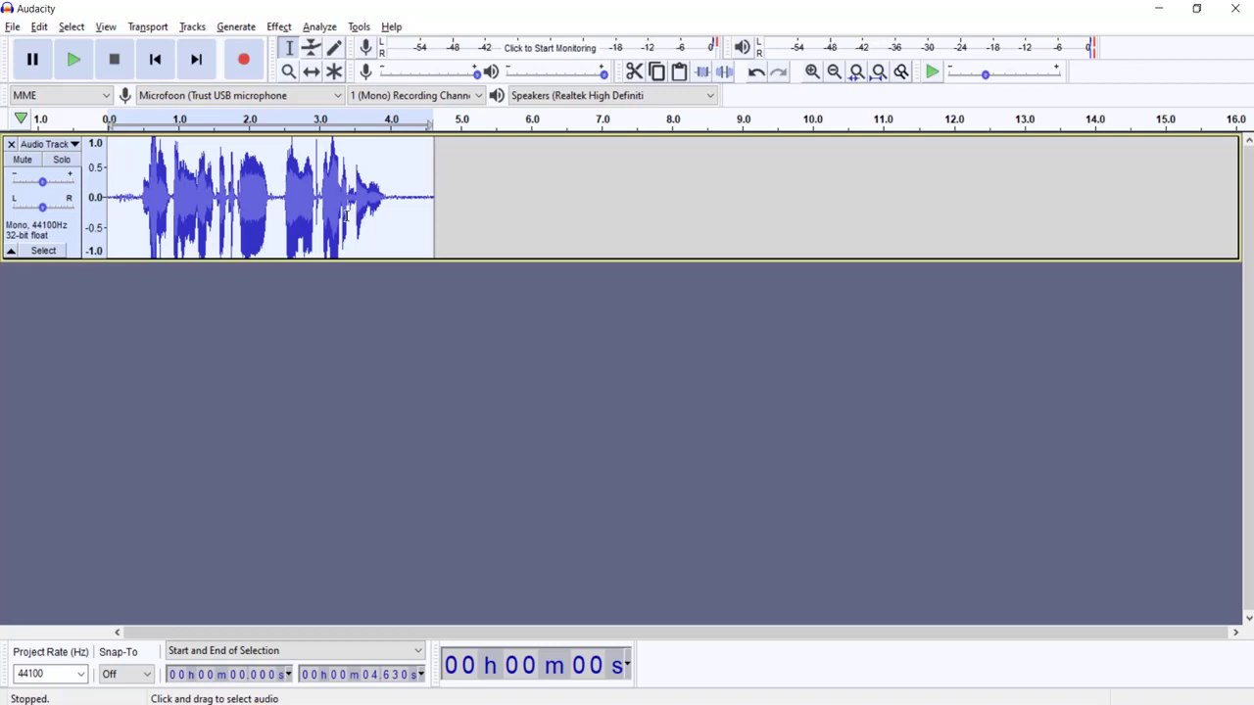
{"action": "left_click", "coordinate": [279, 28]}
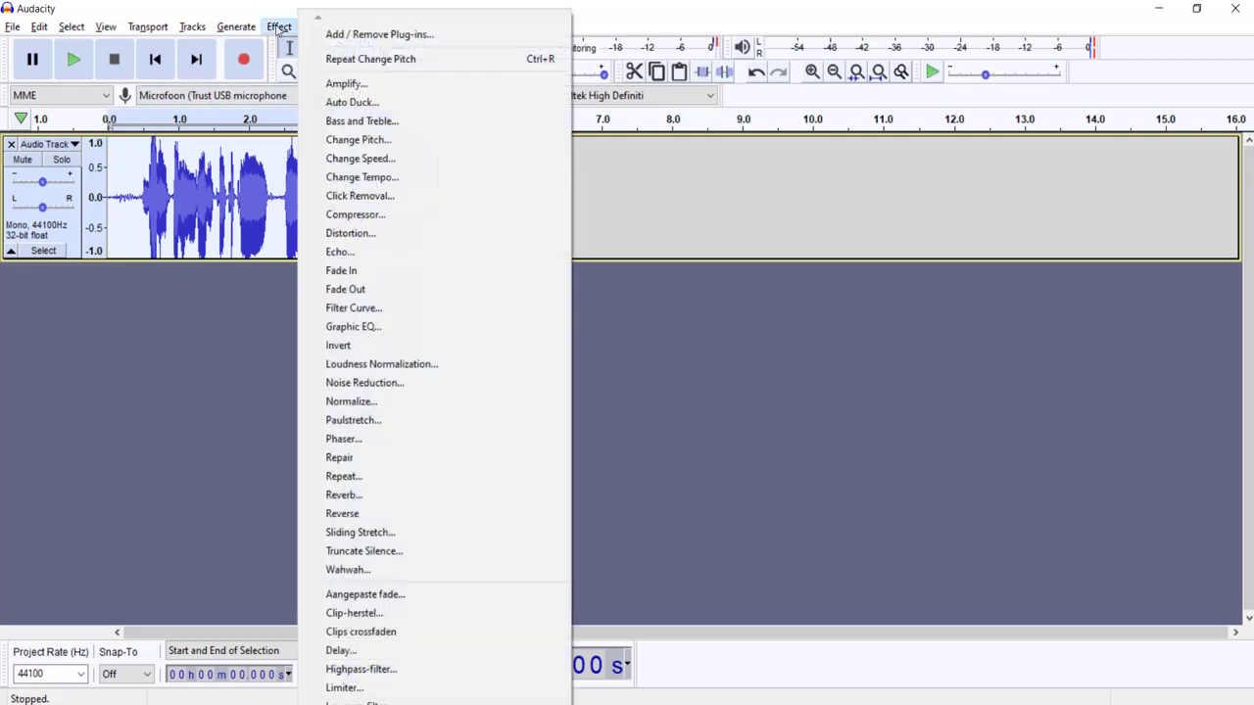
Step: Apply an Echo with 0.03-second delay time and 0.5 decay factor to the clip
{"action": "left_click", "coordinate": [338, 253]}
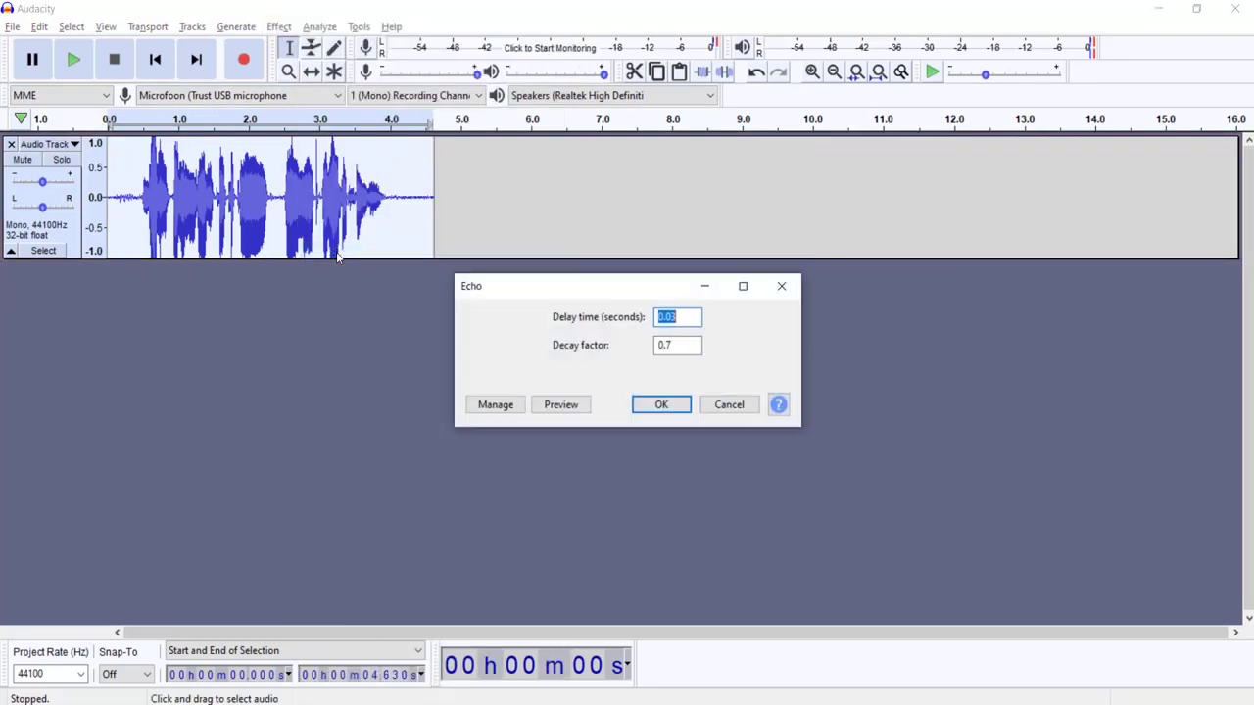
{"action": "left_click", "coordinate": [677, 316]}
{"action": "left_click_drag", "start_coordinate": [674, 316], "coordinate": [644, 313]}
{"action": "left_click", "coordinate": [669, 347]}
{"action": "key", "text": "shift+Tab"}
{"action": "key", "text": "Tab"}
{"action": "left_click", "coordinate": [690, 318]}
{"action": "left_click_drag", "start_coordinate": [686, 319], "coordinate": [640, 316]}
{"action": "double_click", "coordinate": [675, 345]}
{"action": "left_click", "coordinate": [686, 351]}
{"action": "left_click", "coordinate": [661, 404]}
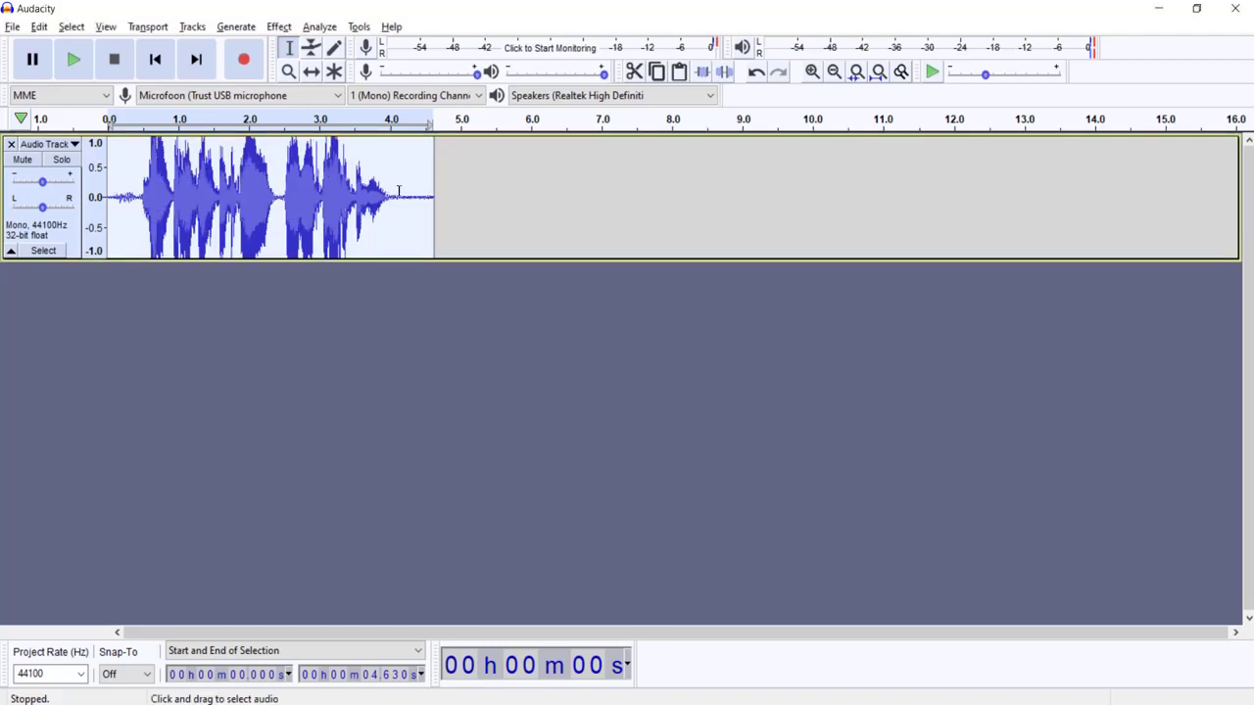
{"action": "left_click", "coordinate": [369, 173]}
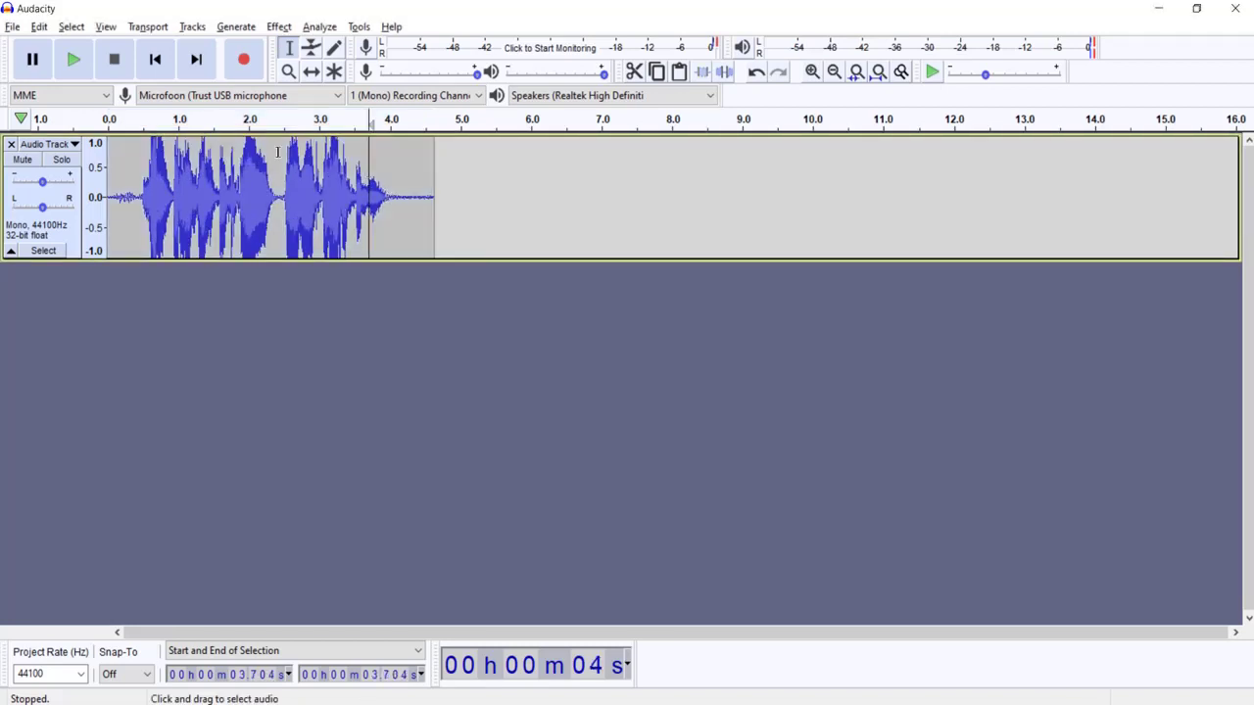
Step: Normalize the entire clip to a −1.0 dB peak with DC offset removed
{"action": "left_click", "coordinate": [421, 197]}
{"action": "double_click", "coordinate": [412, 197]}
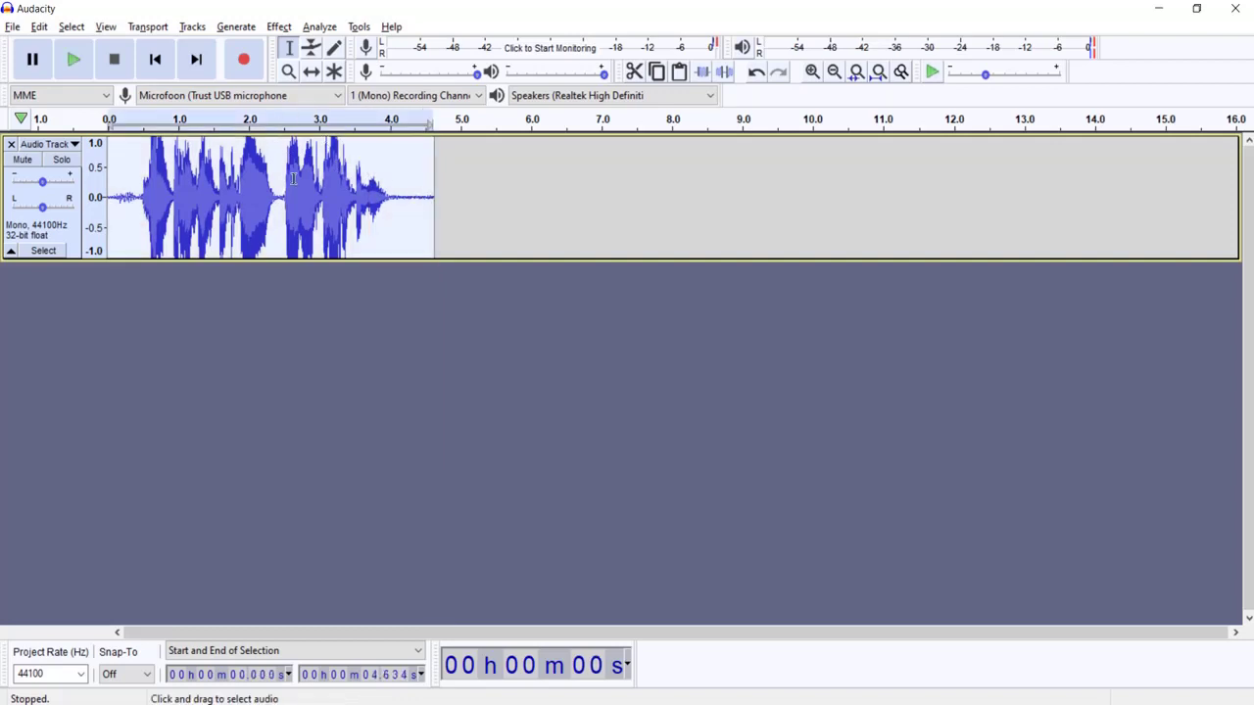
{"action": "left_click", "coordinate": [278, 27]}
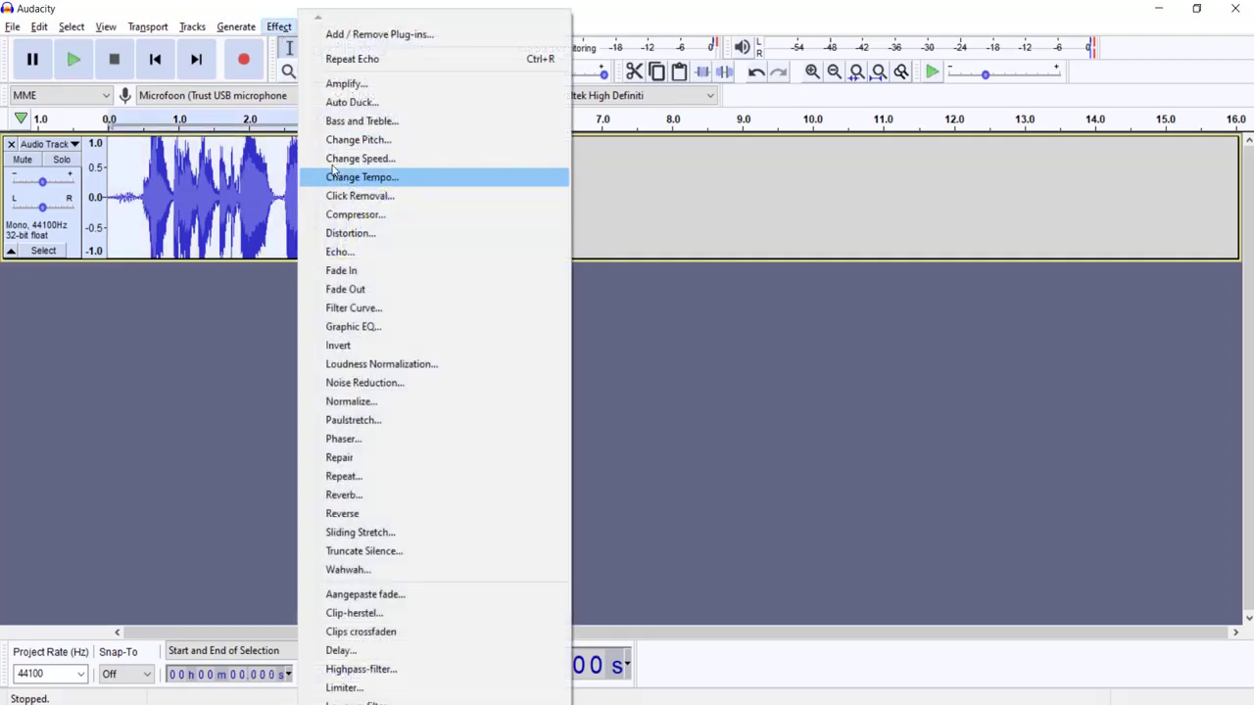
{"action": "left_click", "coordinate": [352, 401]}
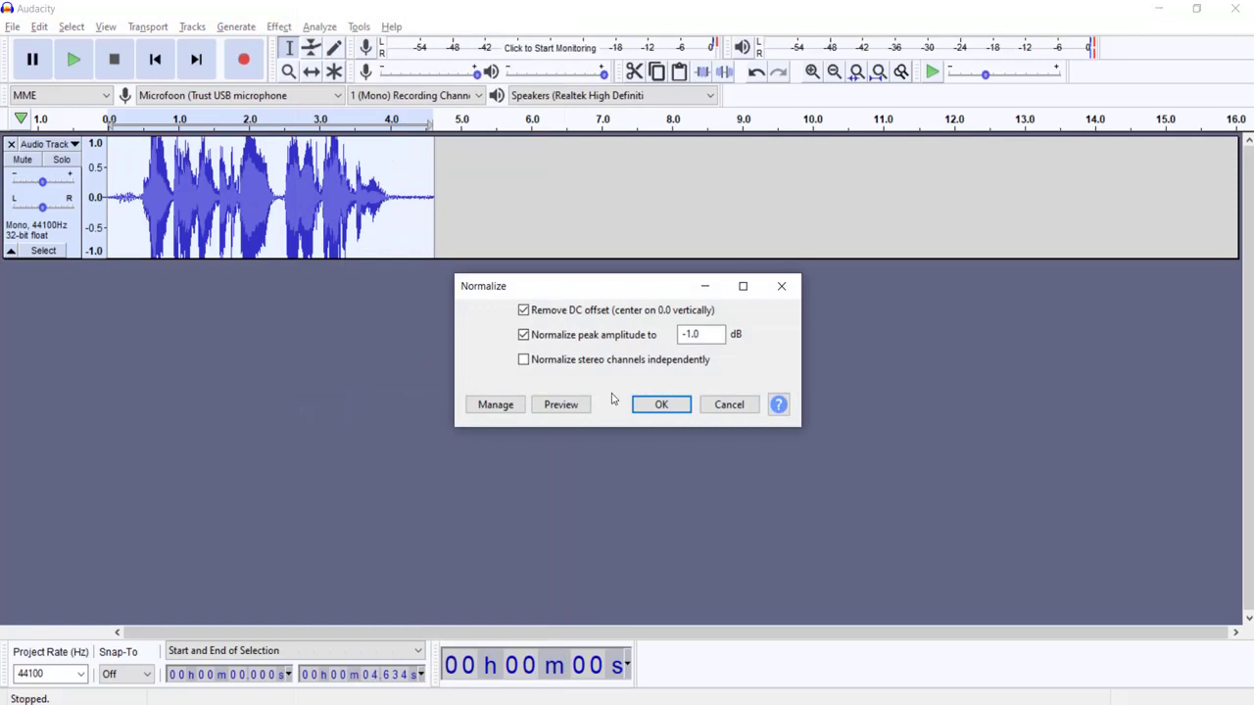
{"action": "left_click", "coordinate": [658, 404]}
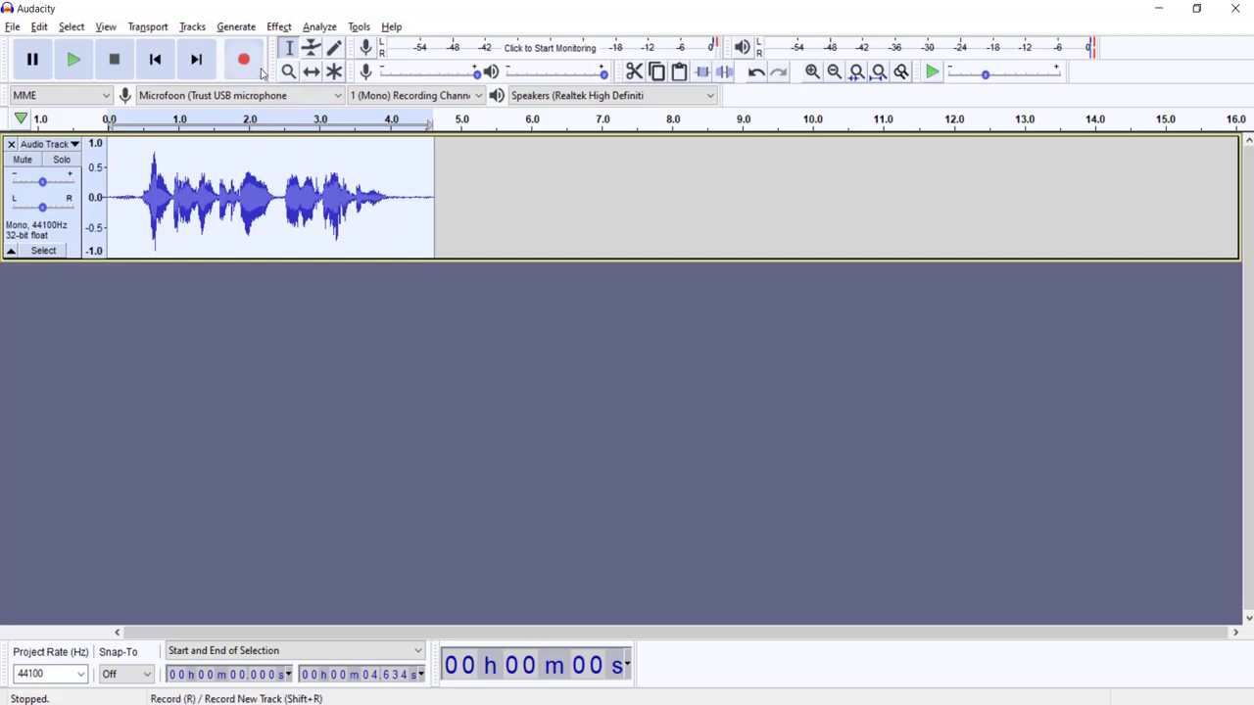
Step: Play the normalized clip from near its start, then select the whole clip
{"action": "left_click", "coordinate": [279, 26]}
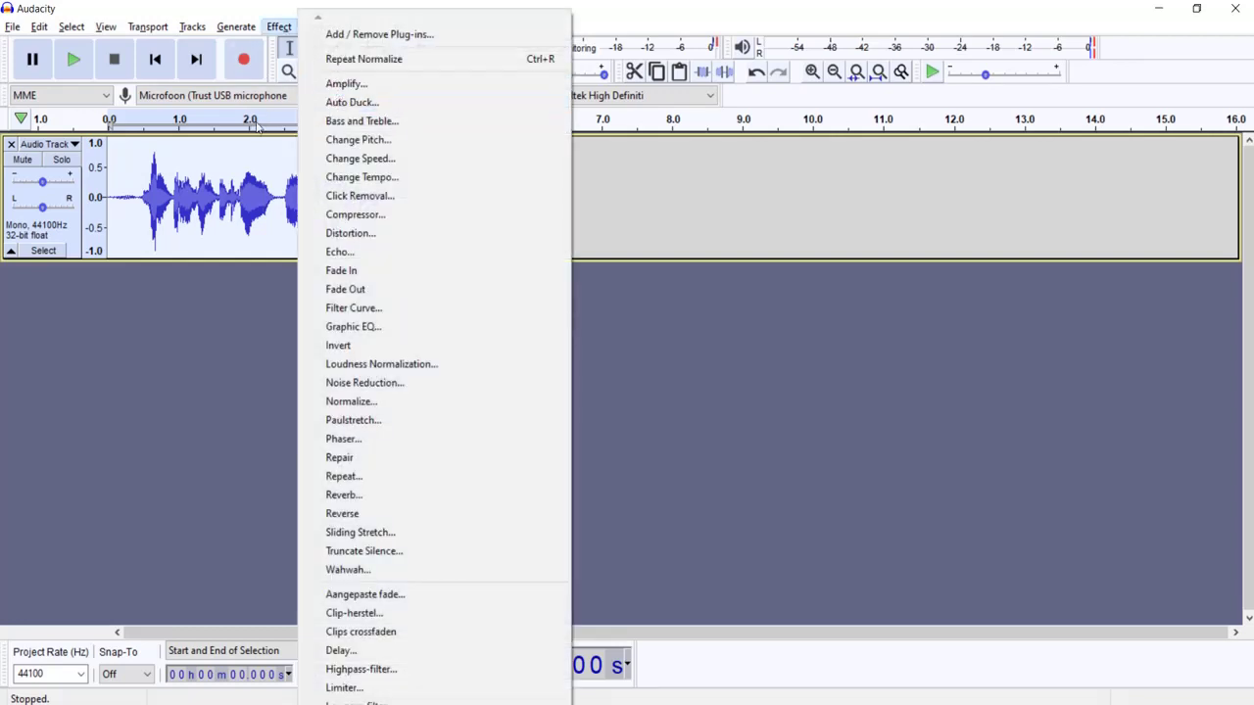
{"action": "left_click", "coordinate": [364, 2]}
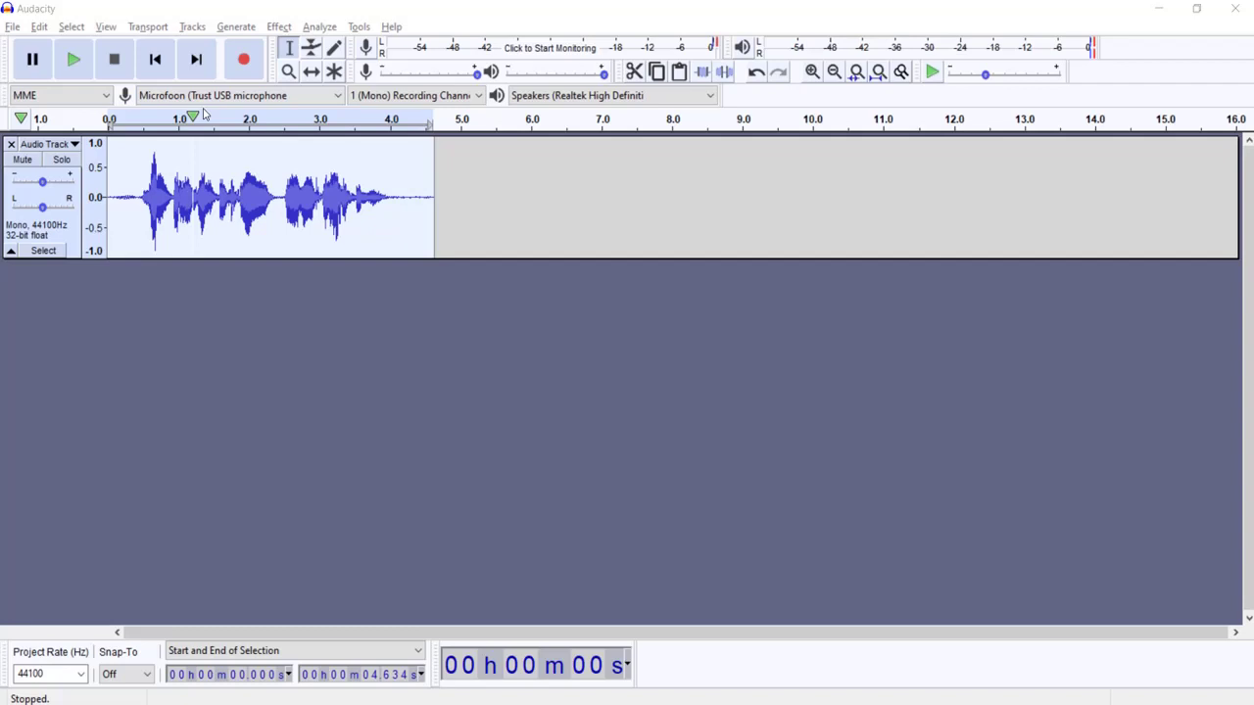
{"action": "left_click", "coordinate": [112, 189]}
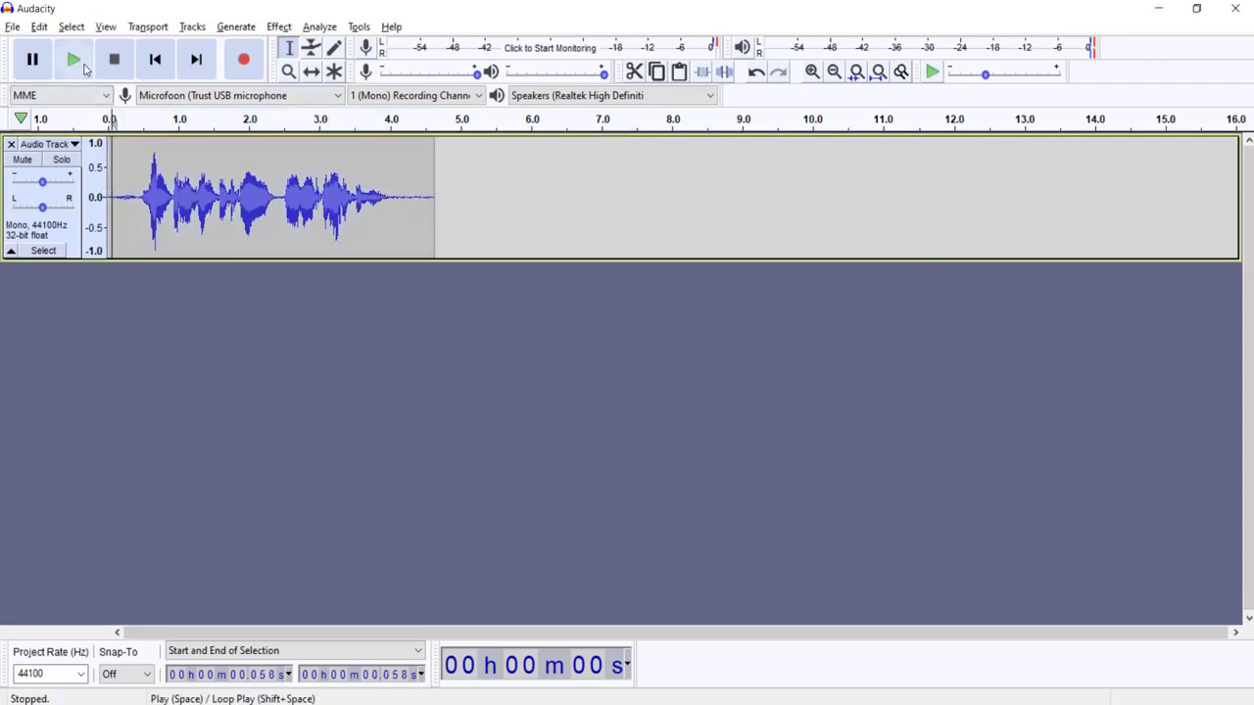
{"action": "left_click", "coordinate": [82, 66]}
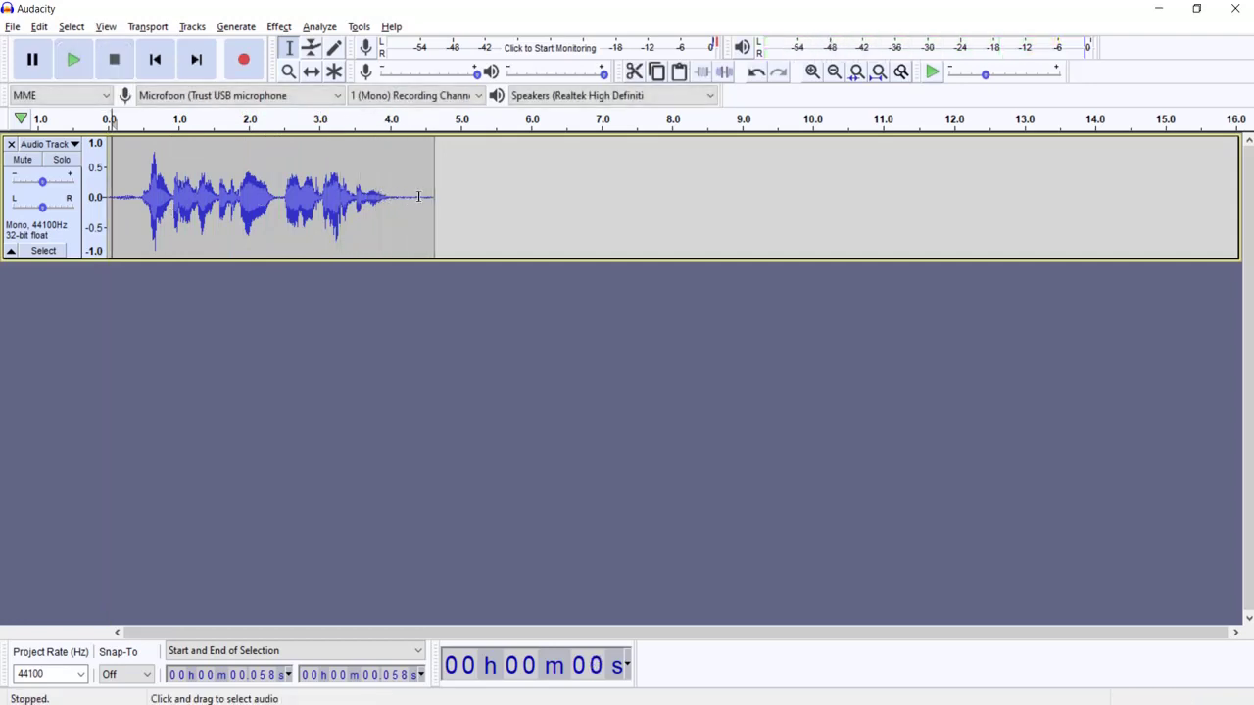
{"action": "left_click_drag", "start_coordinate": [425, 196], "coordinate": [107, 196]}
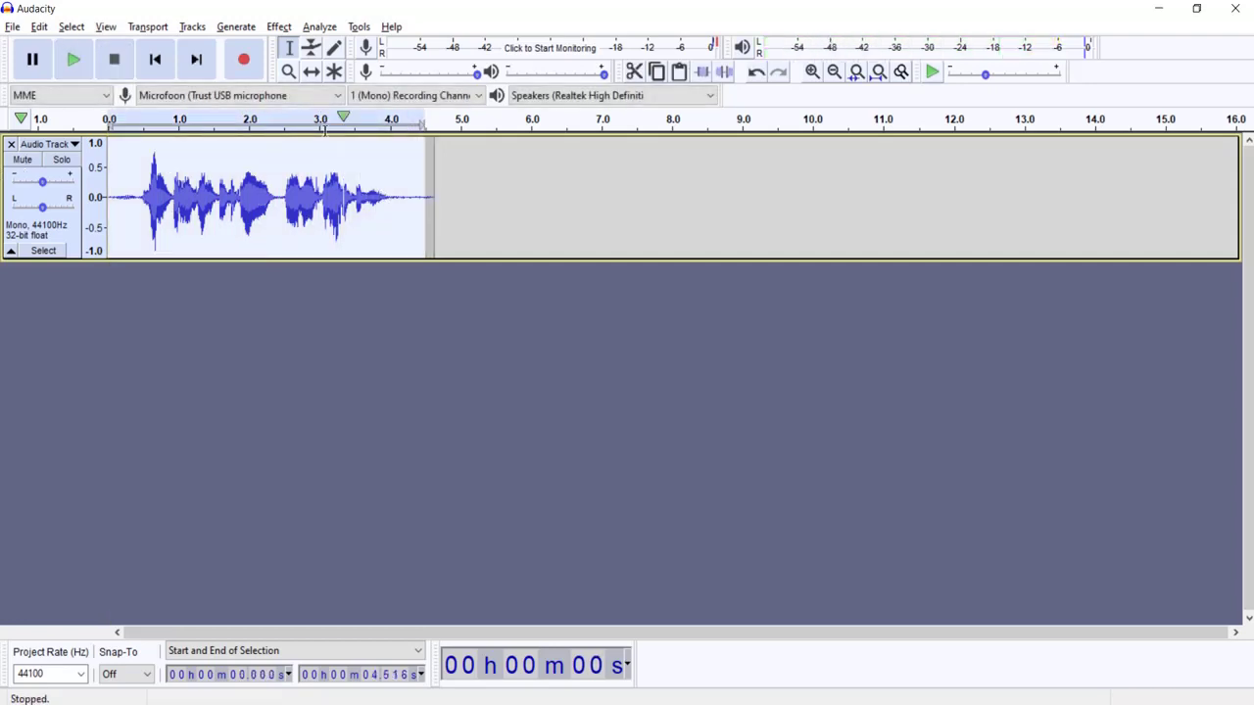
{"action": "left_click", "coordinate": [277, 27]}
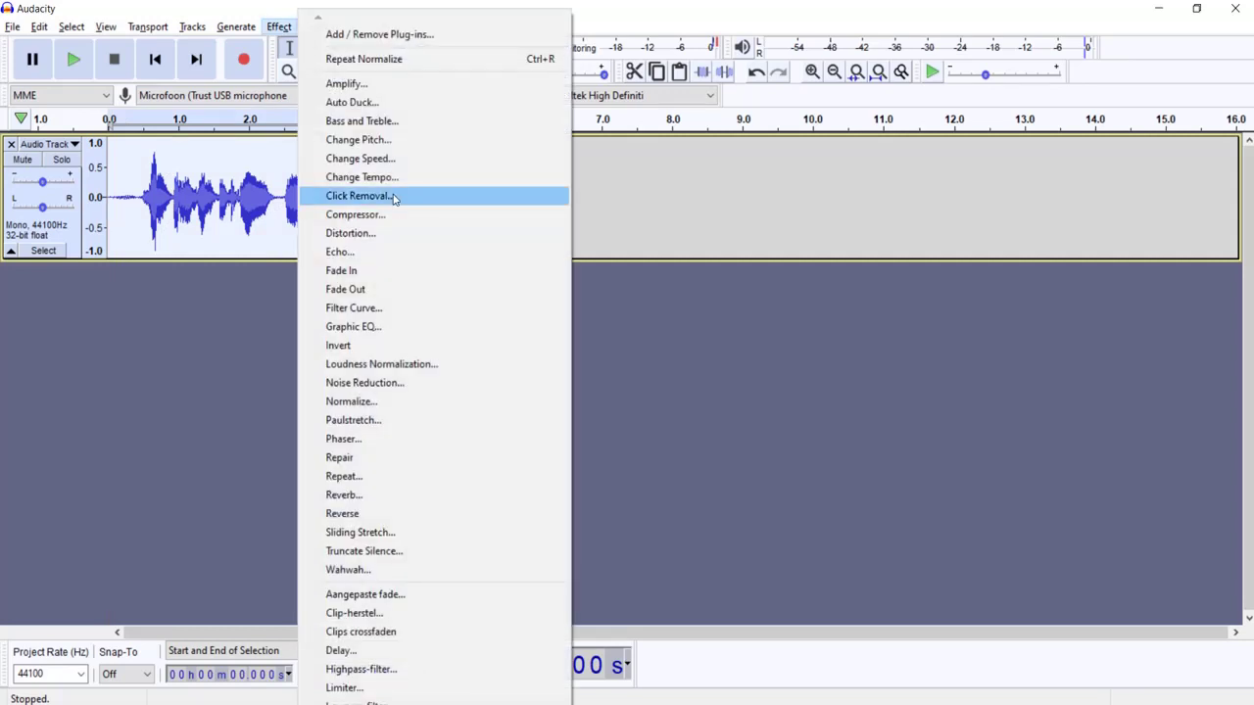
Step: Apply a second Echo with its current settings and play the clip from the start
{"action": "left_click", "coordinate": [338, 252]}
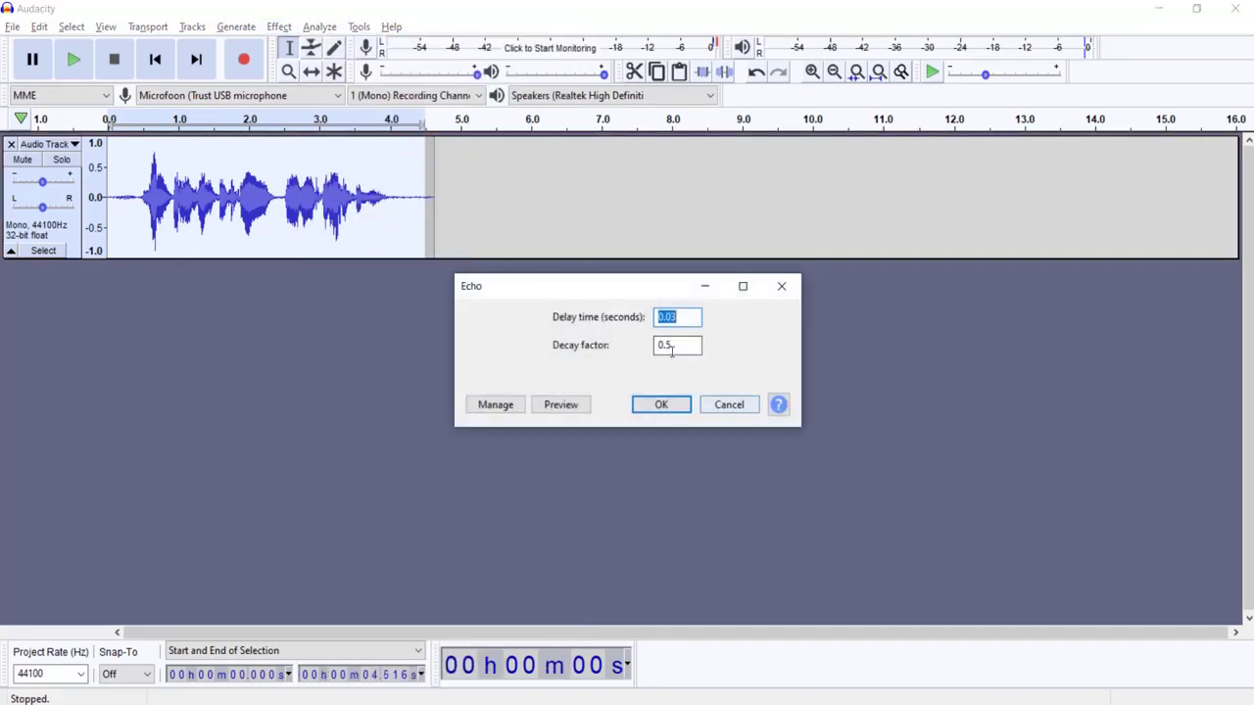
{"action": "left_click", "coordinate": [658, 403]}
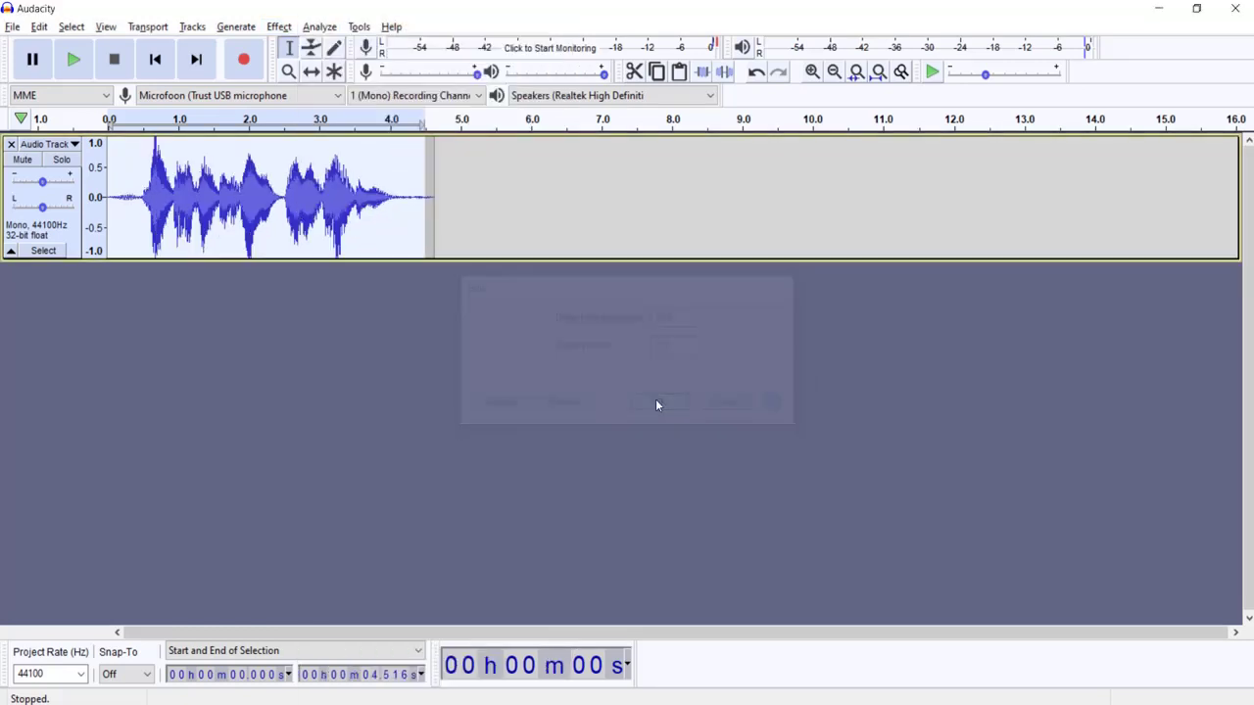
{"action": "left_click", "coordinate": [112, 193]}
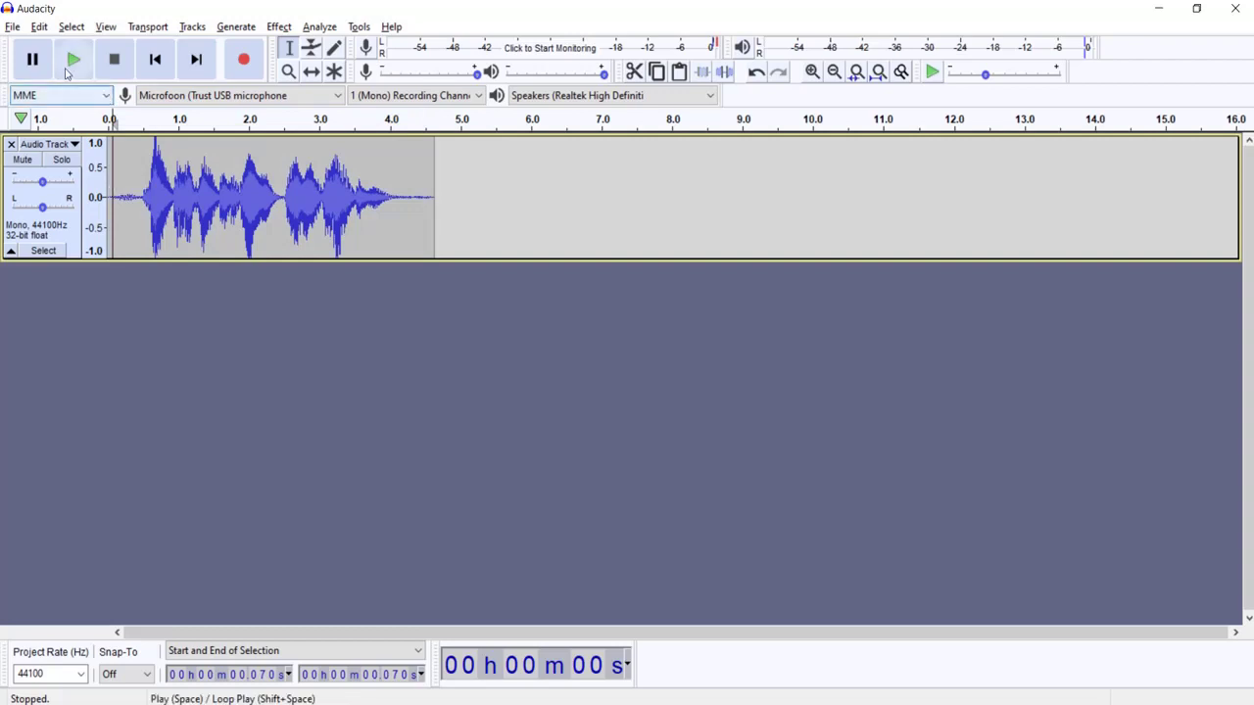
{"action": "left_click", "coordinate": [72, 62]}
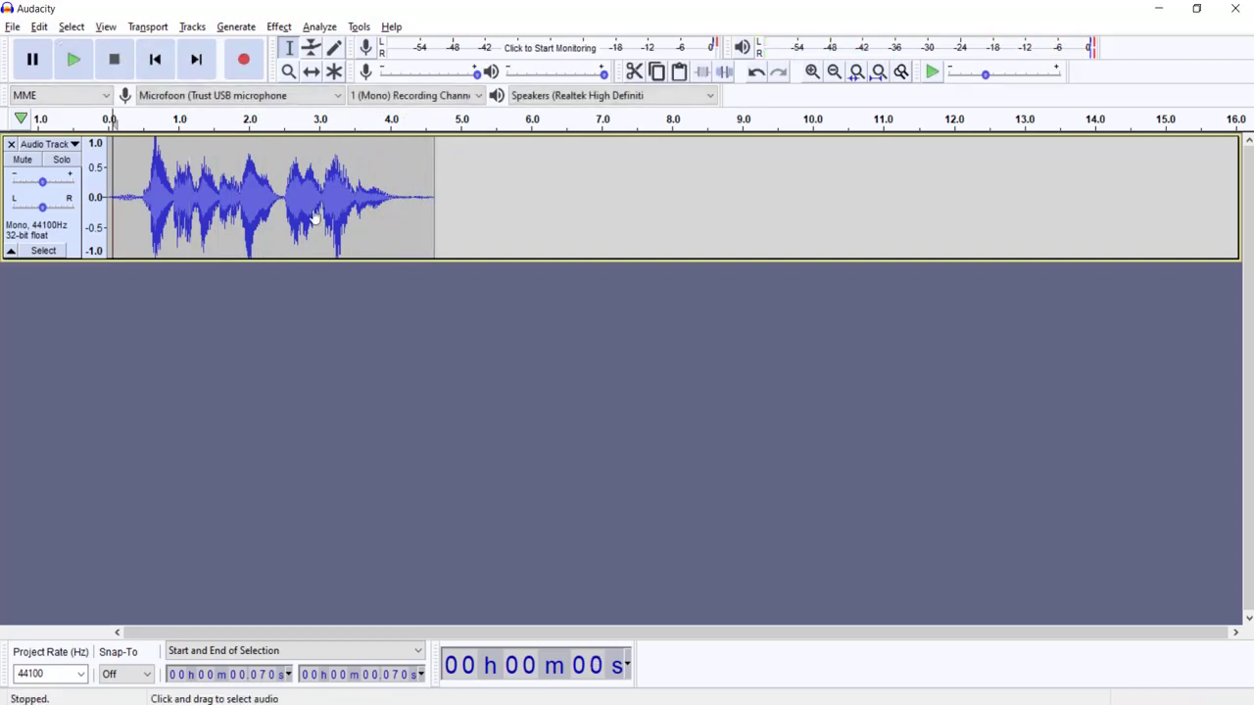
Step: Select the audio from 0.395 to 4.365 seconds
{"action": "mouse_move", "coordinate": [409, 196]}
{"action": "left_mouse_down"}
{"action": "mouse_move", "coordinate": [108, 196]}
{"action": "mouse_move", "coordinate": [425, 203]}
{"action": "left_mouse_up"}
{"action": "left_click", "coordinate": [177, 196]}
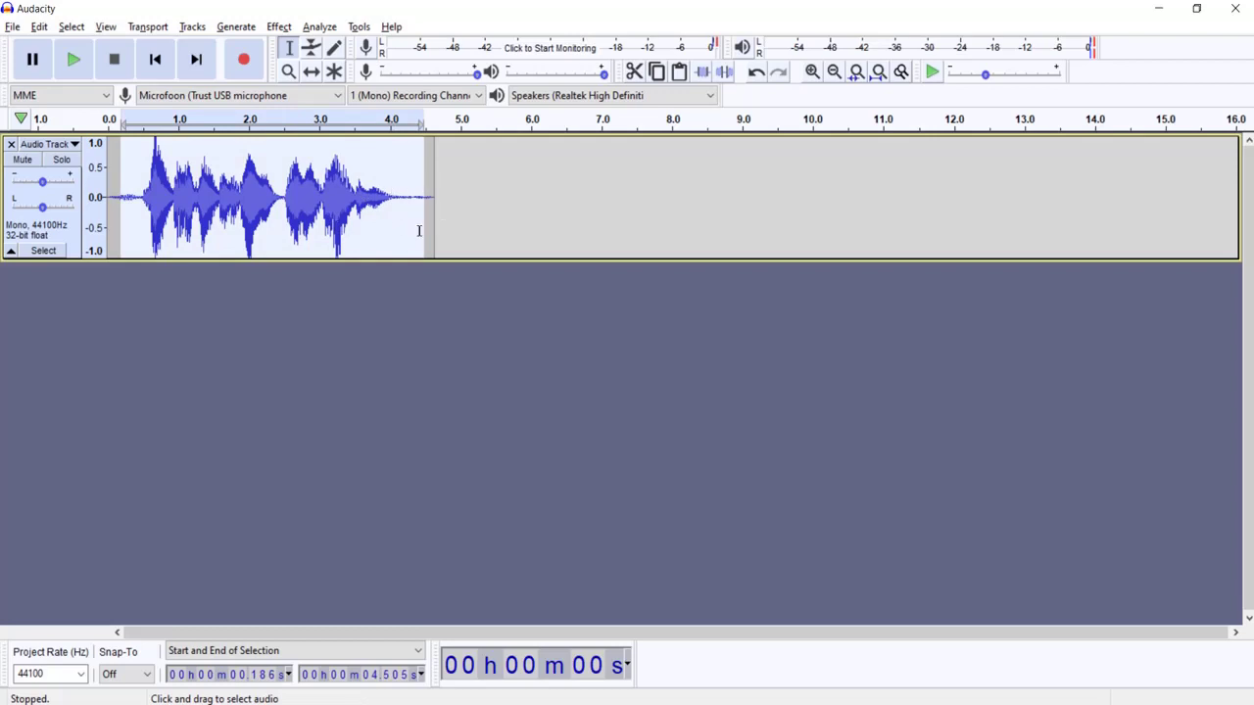
{"action": "left_click", "coordinate": [397, 211]}
{"action": "left_click_drag", "start_coordinate": [136, 196], "coordinate": [414, 183]}
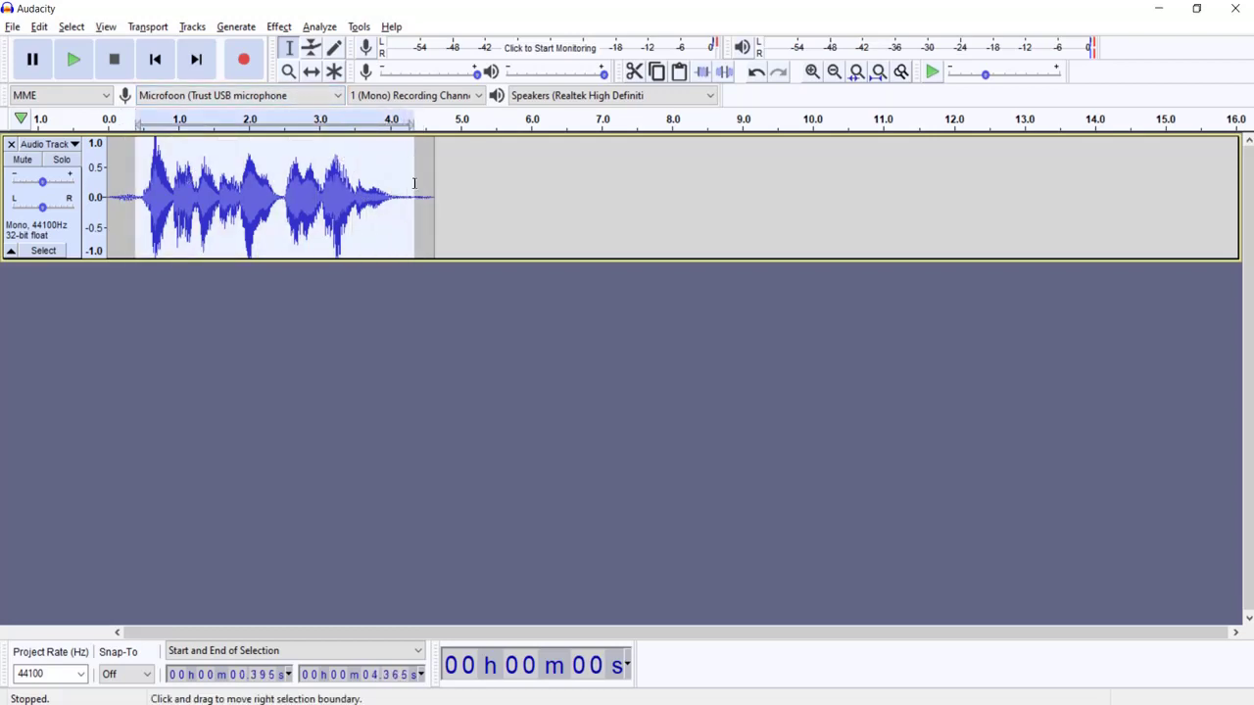
{"action": "left_click", "coordinate": [278, 27]}
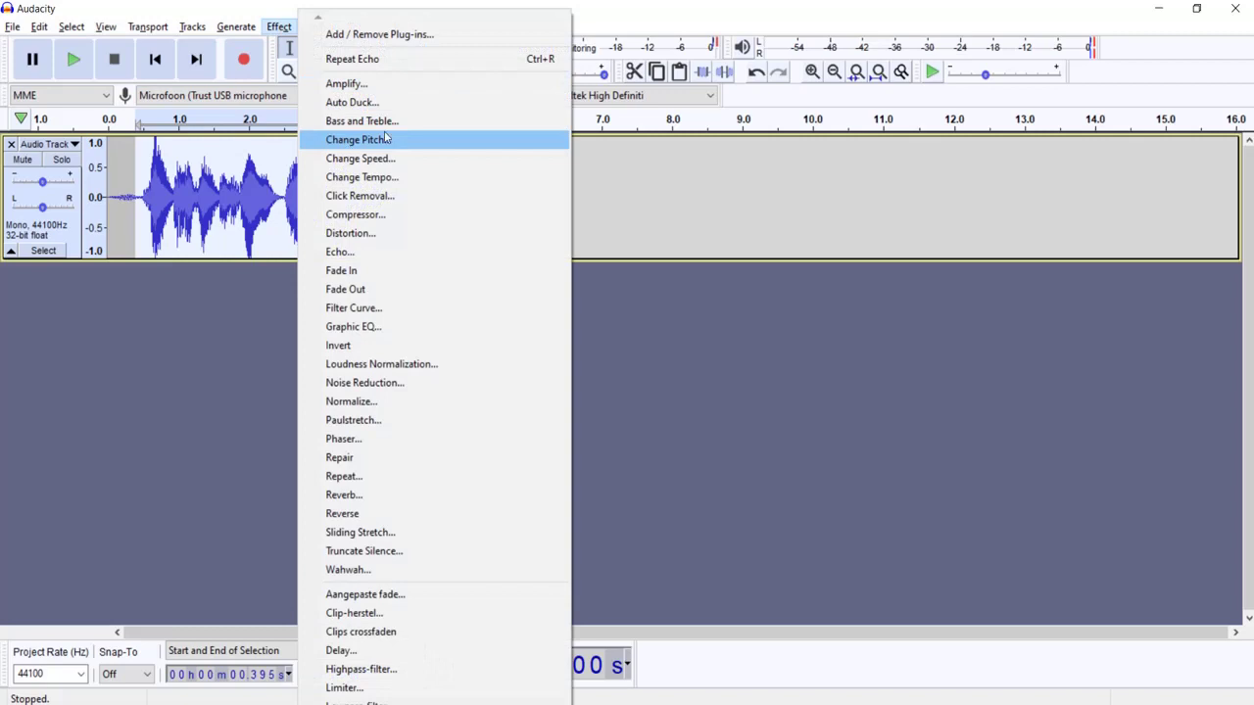
{"action": "left_click", "coordinate": [362, 143]}
{"action": "mouse_move", "coordinate": [621, 428]}
{"action": "left_mouse_down"}
{"action": "mouse_move", "coordinate": [530, 432]}
{"action": "mouse_move", "coordinate": [617, 427]}
{"action": "left_mouse_up"}
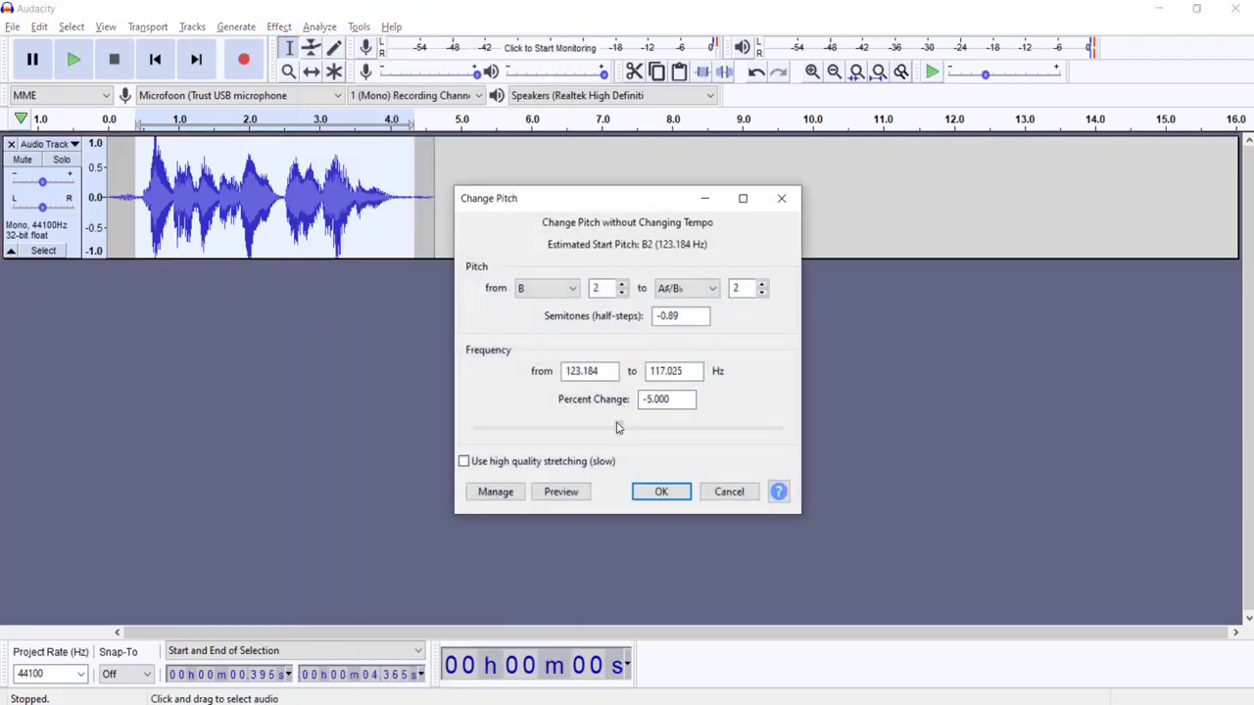
{"action": "left_click", "coordinate": [661, 492]}
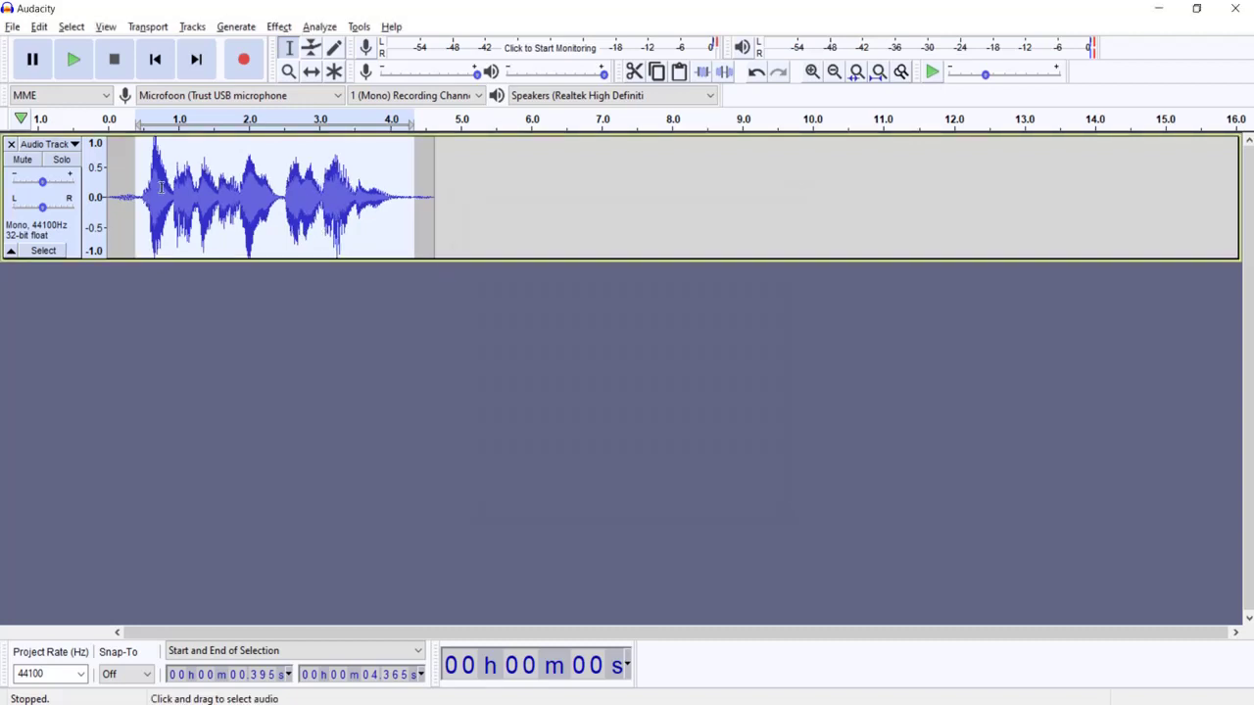
{"action": "left_click", "coordinate": [131, 196]}
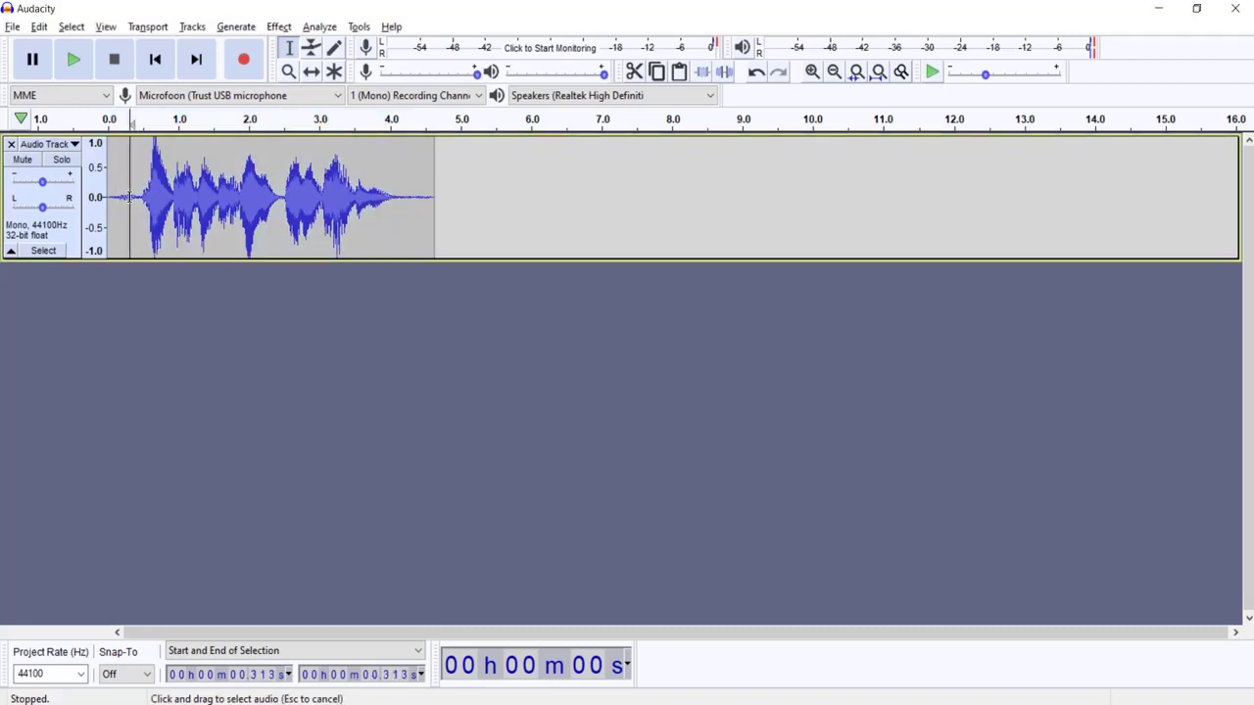
{"action": "left_click", "coordinate": [109, 196]}
{"action": "left_click", "coordinate": [75, 60]}
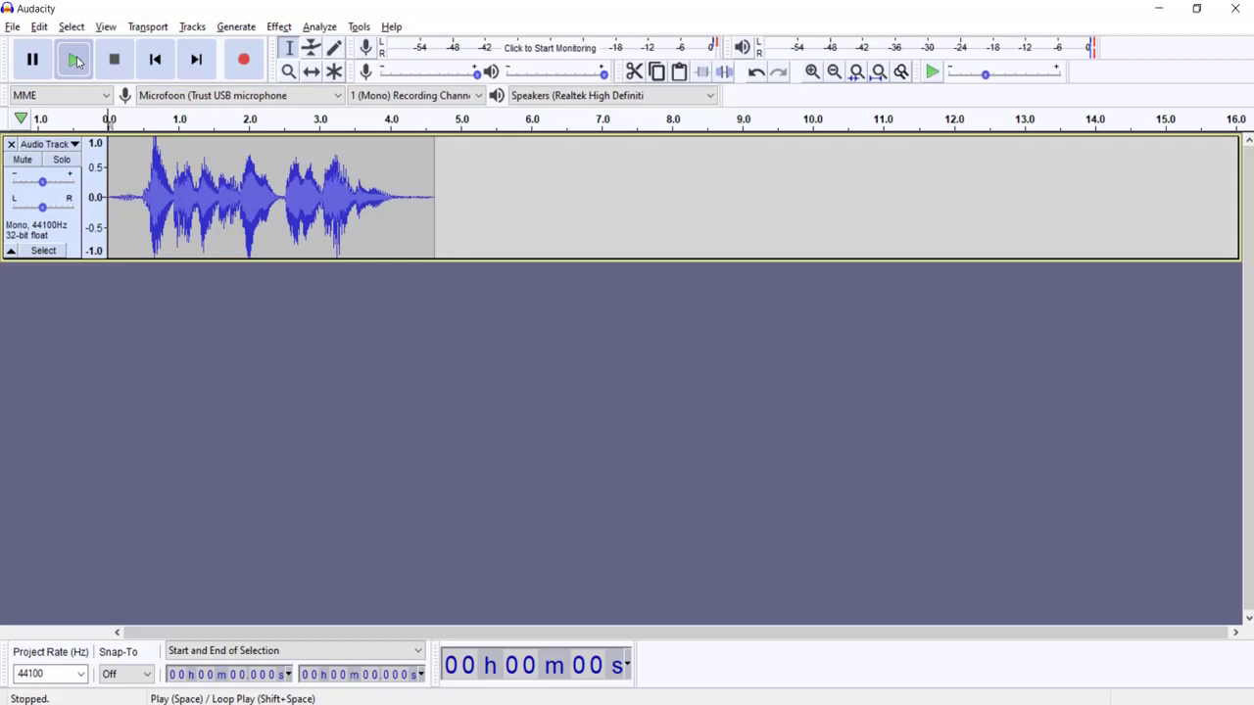
Step: Remove the processed track and record a new 3.6-second voice clip from the USB microphone
{"action": "left_click", "coordinate": [11, 145]}
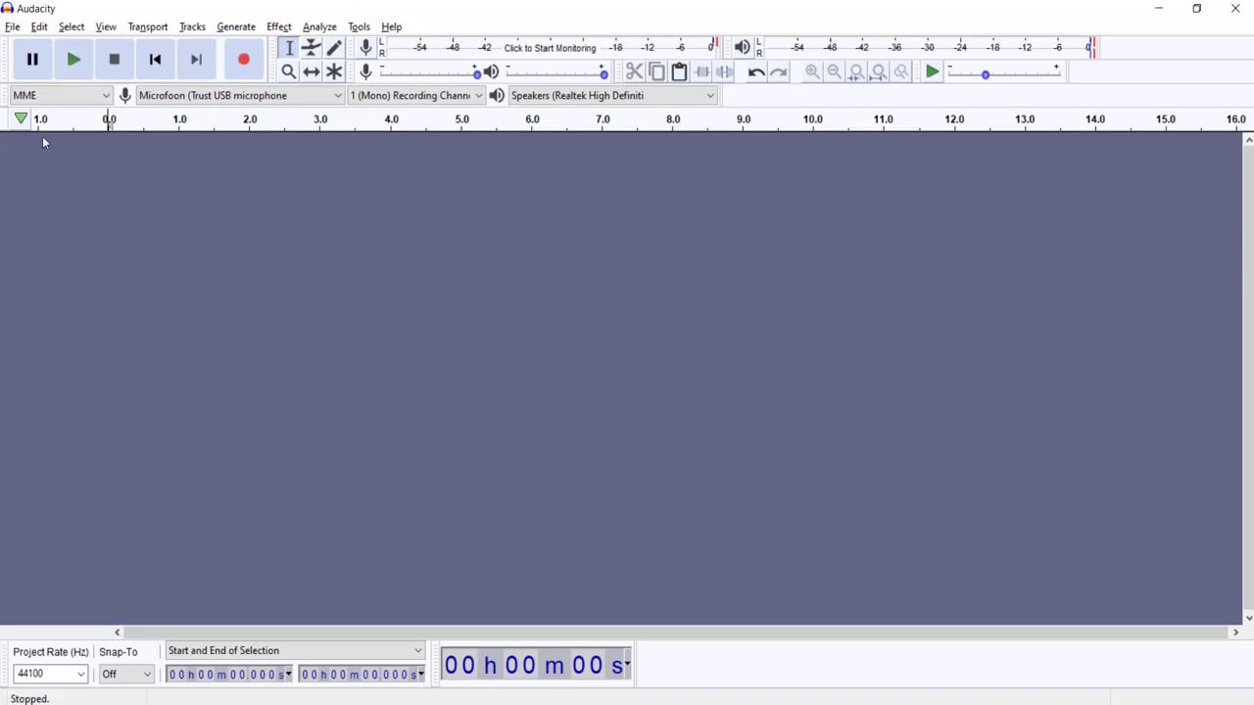
{"action": "left_click", "coordinate": [243, 61]}
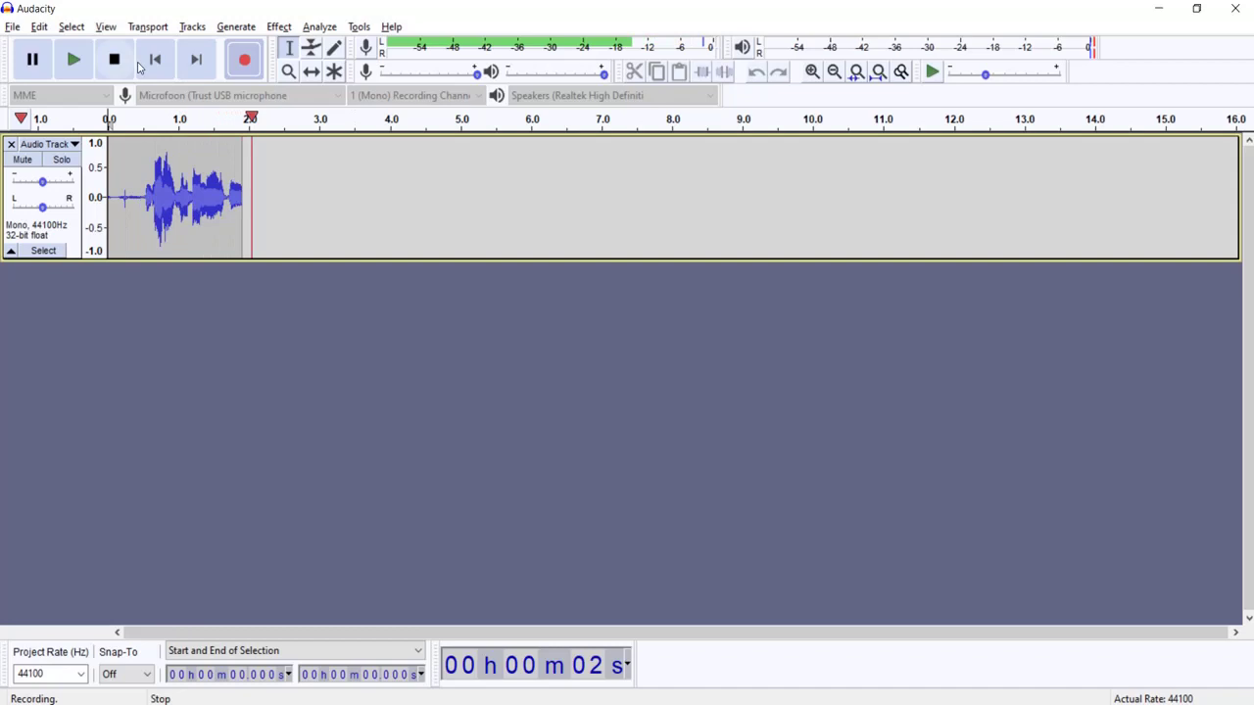
{"action": "left_click", "coordinate": [114, 60]}
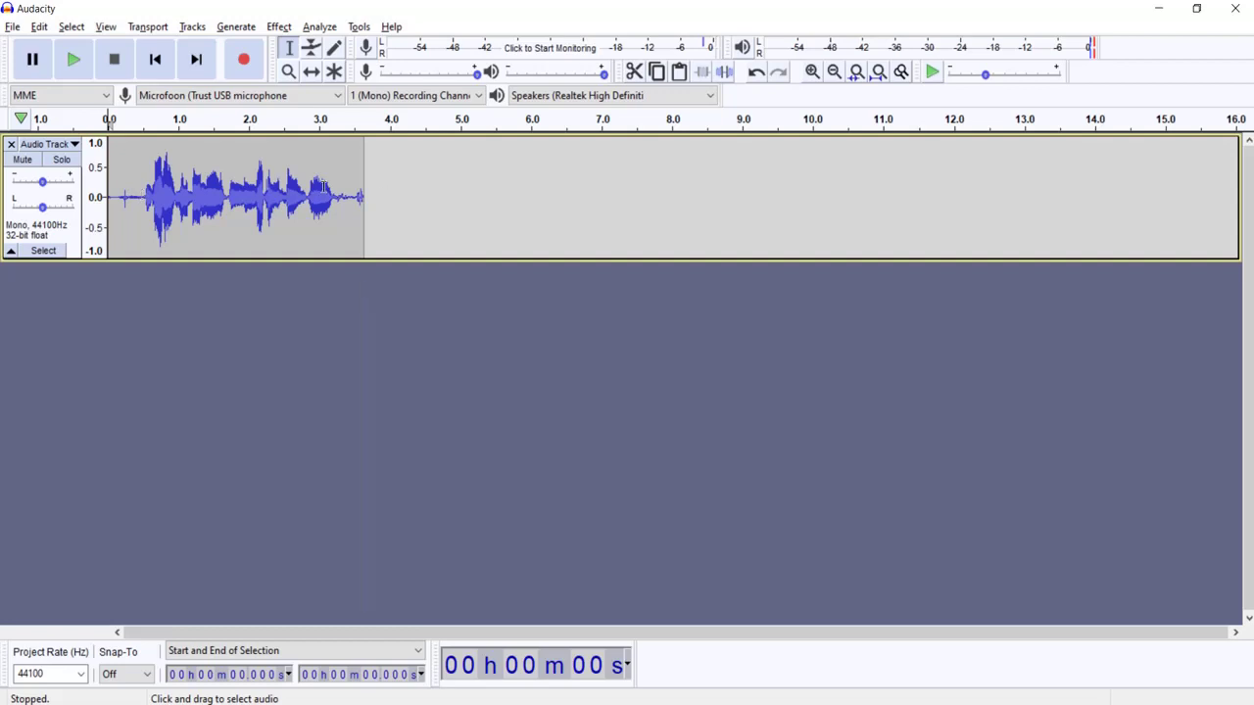
Step: Capture a noise profile from the short noise-only stretch at the recording's end
{"action": "left_click_drag", "start_coordinate": [339, 193], "coordinate": [368, 196]}
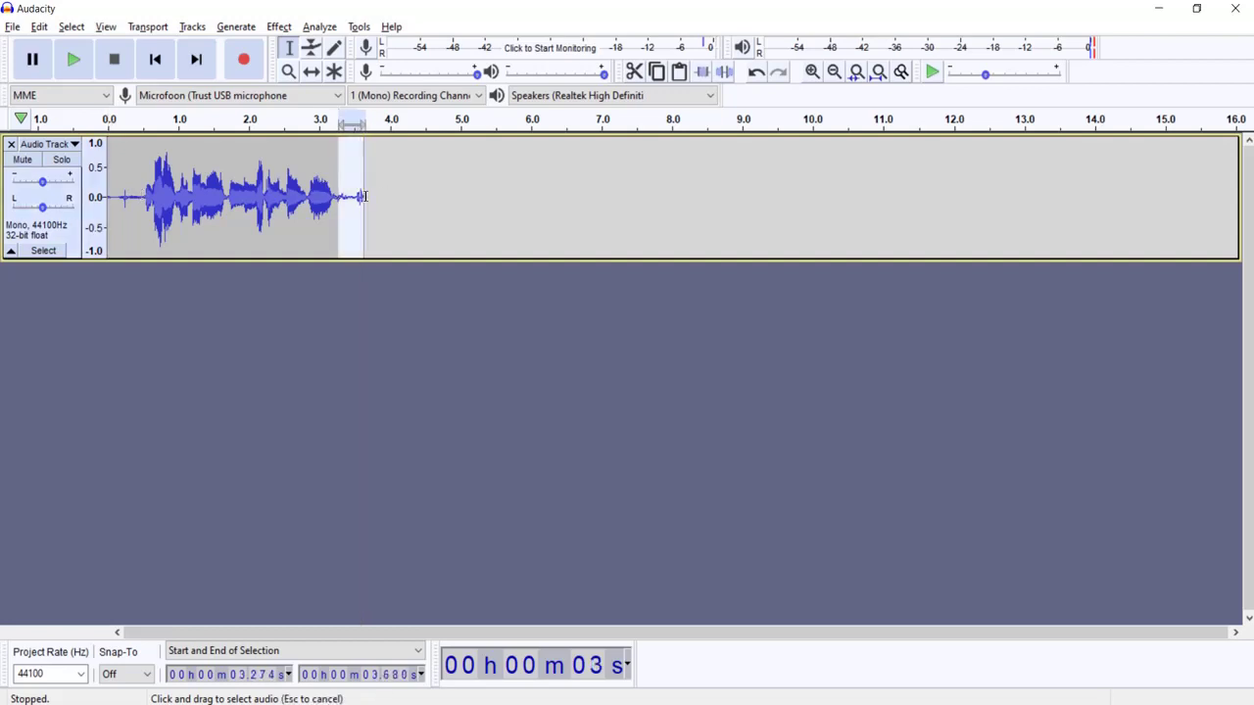
{"action": "left_click", "coordinate": [279, 27]}
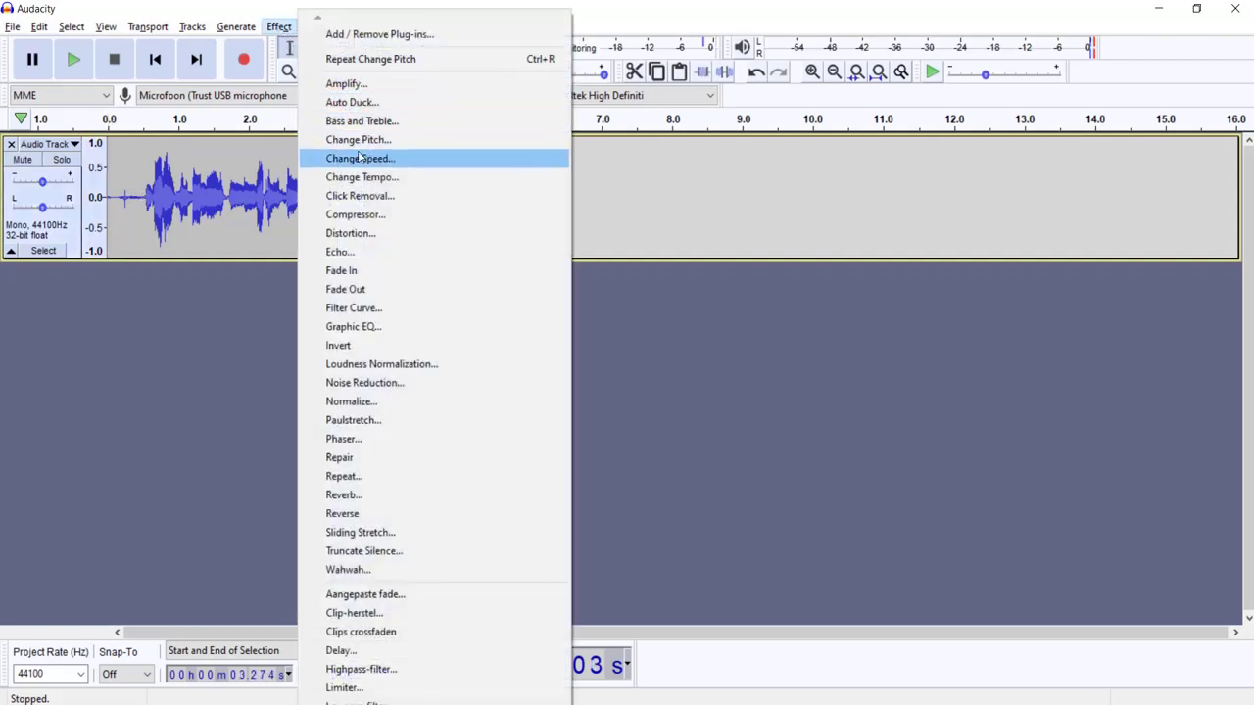
{"action": "left_click", "coordinate": [392, 383]}
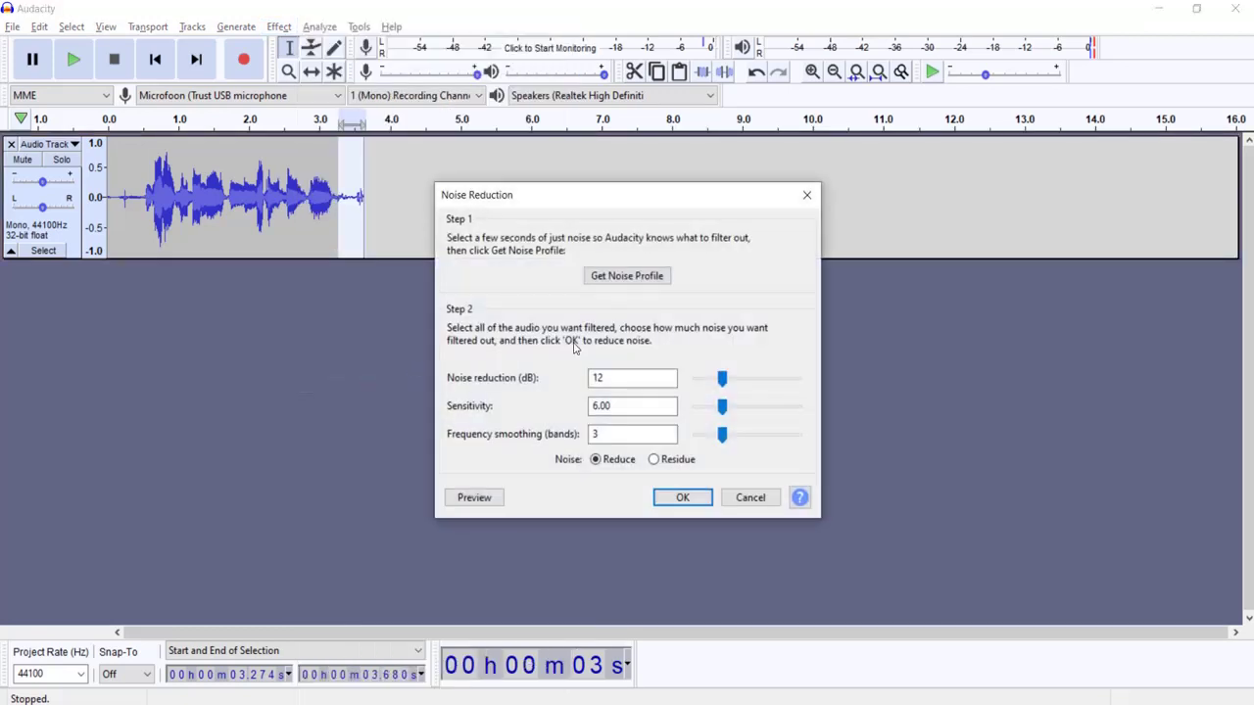
{"action": "left_click", "coordinate": [595, 279]}
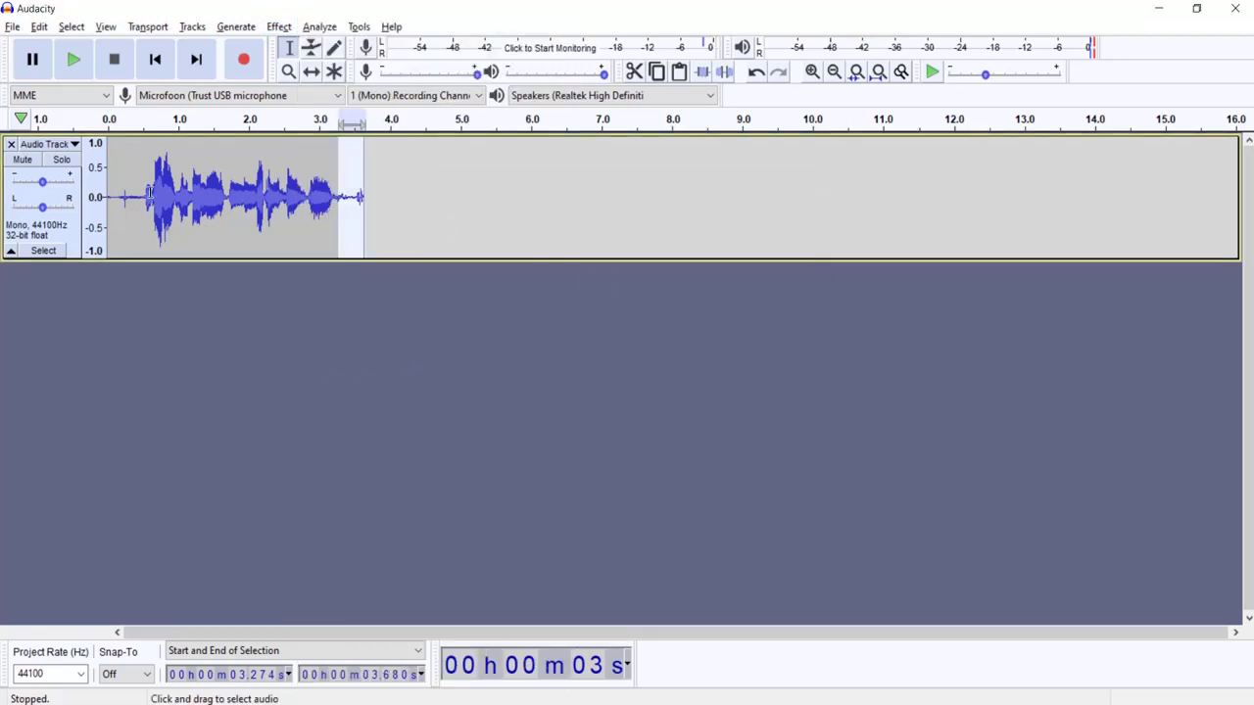
Step: Apply Noise Reduction to the whole recorded clip
{"action": "double_click", "coordinate": [149, 193]}
{"action": "left_click", "coordinate": [280, 27]}
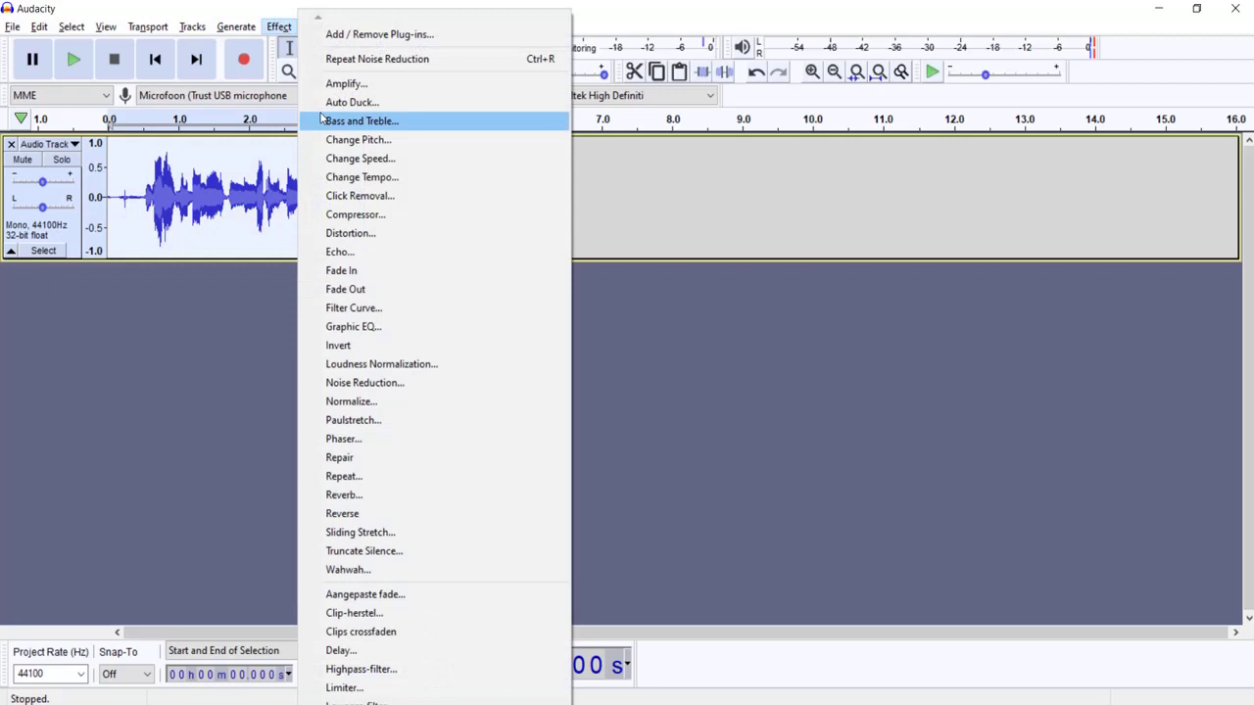
{"action": "left_click", "coordinate": [373, 384]}
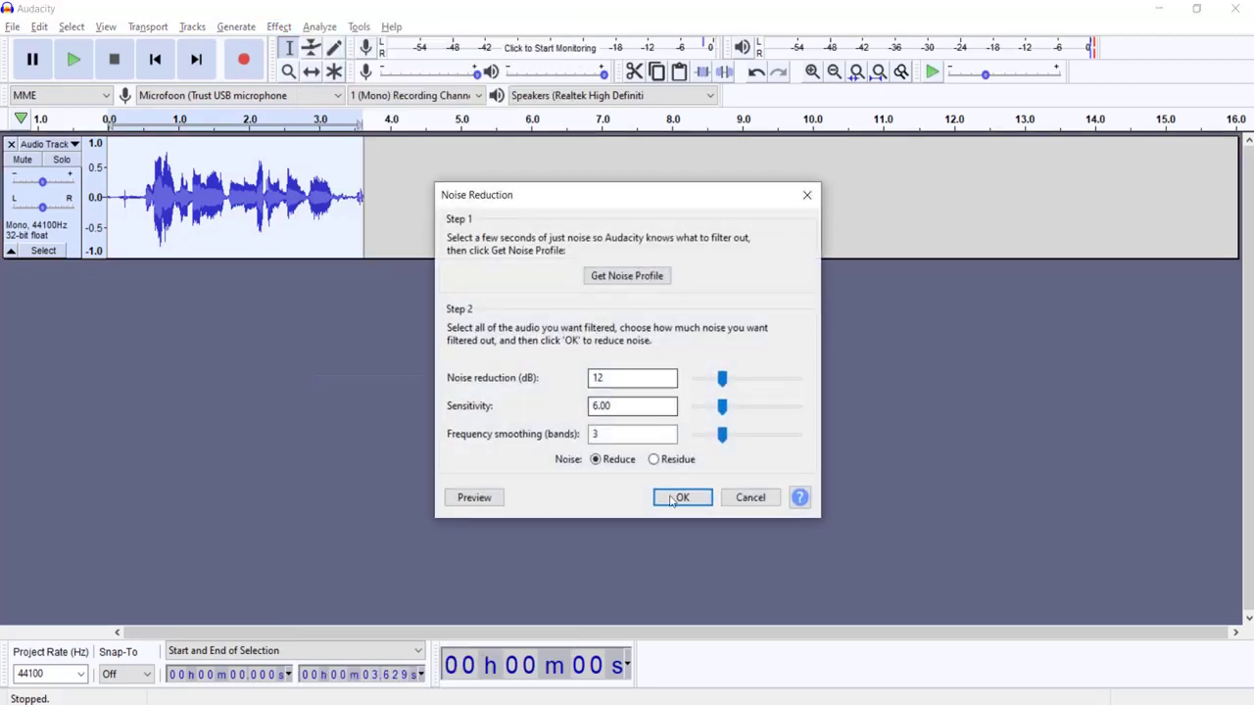
{"action": "left_click", "coordinate": [683, 500]}
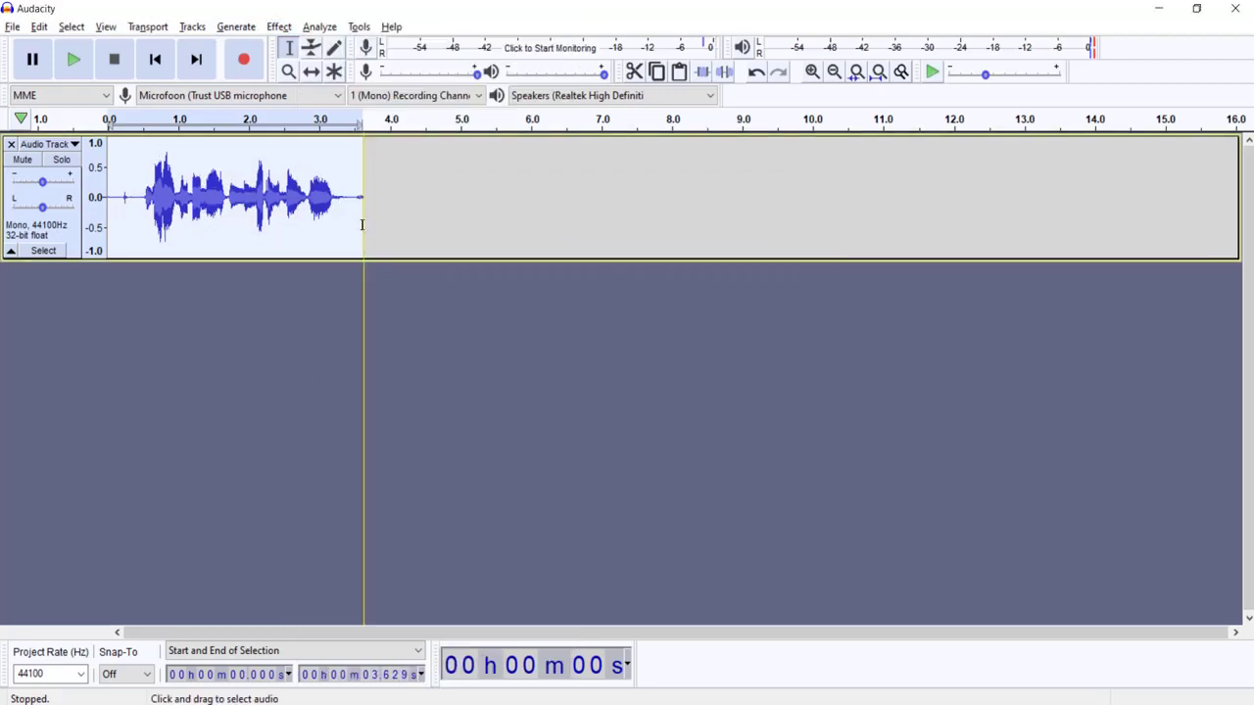
Step: Delete the silent stretches at the clip's start and end, then select the entire clip
{"action": "left_click_drag", "start_coordinate": [341, 201], "coordinate": [359, 201]}
{"action": "left_click", "coordinate": [148, 196]}
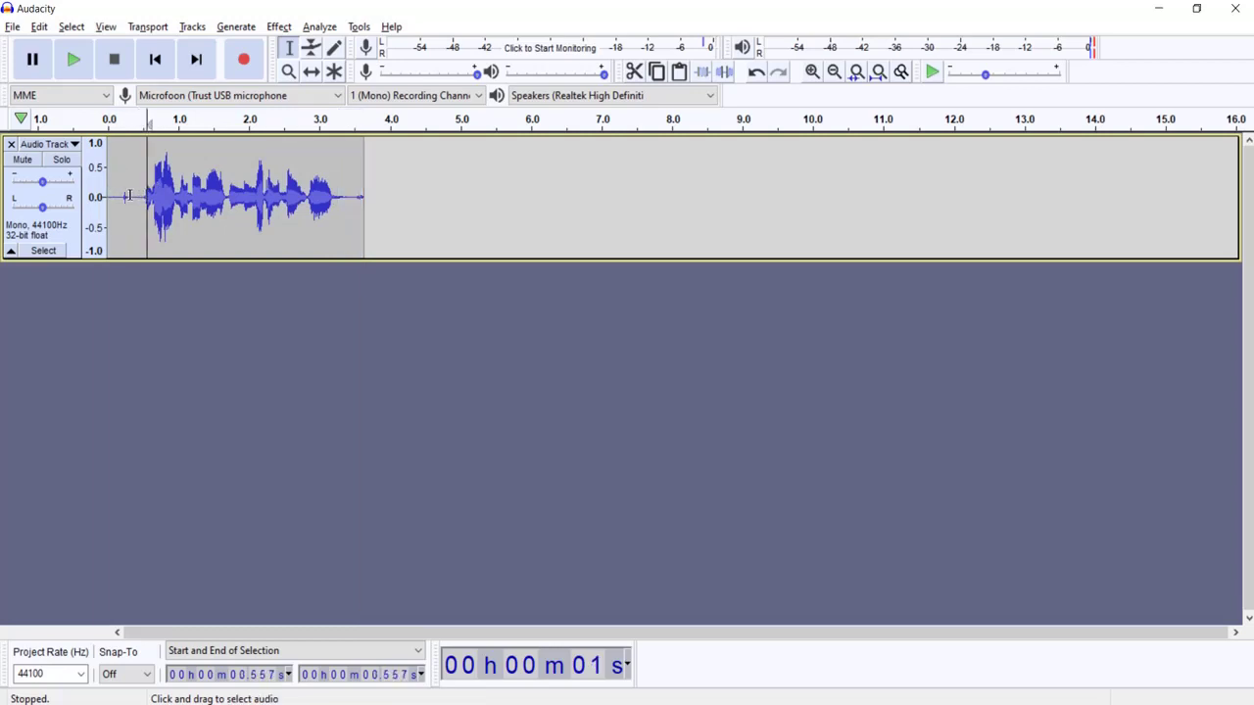
{"action": "left_click_drag", "start_coordinate": [128, 196], "coordinate": [124, 196]}
{"action": "key", "text": "Delete"}
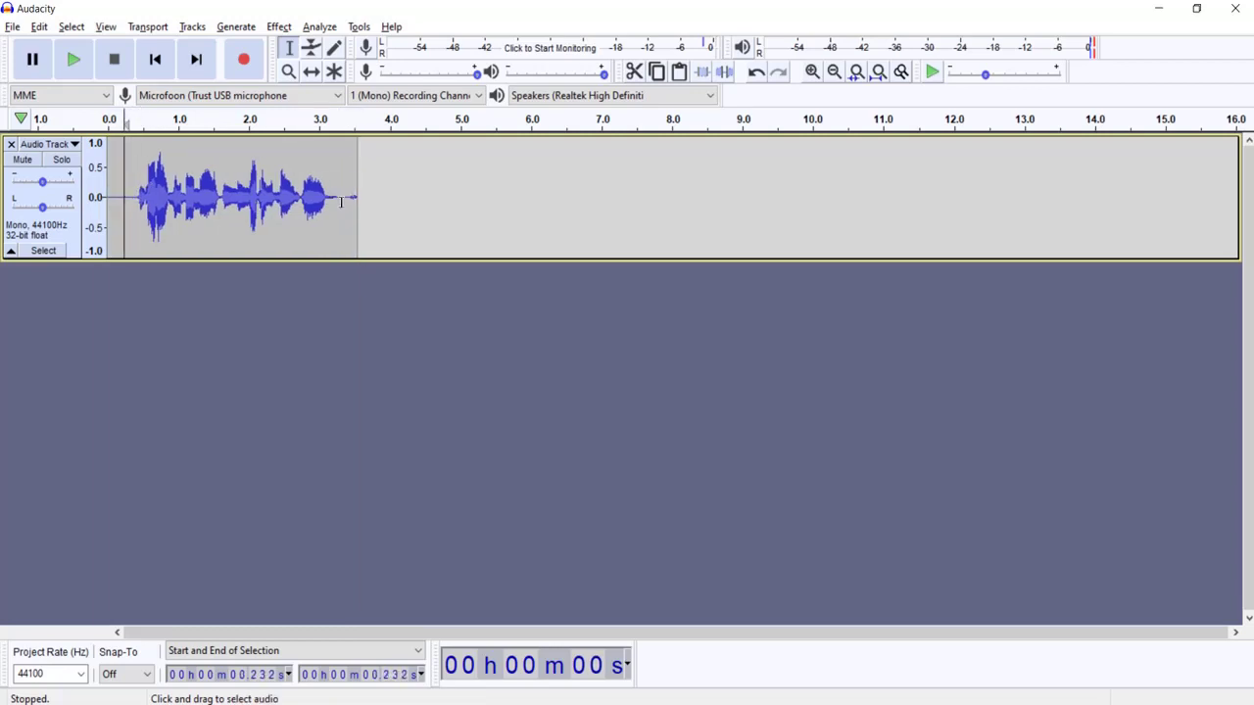
{"action": "left_click_drag", "start_coordinate": [345, 201], "coordinate": [368, 201]}
{"action": "key", "text": "Delete"}
{"action": "left_click", "coordinate": [119, 188]}
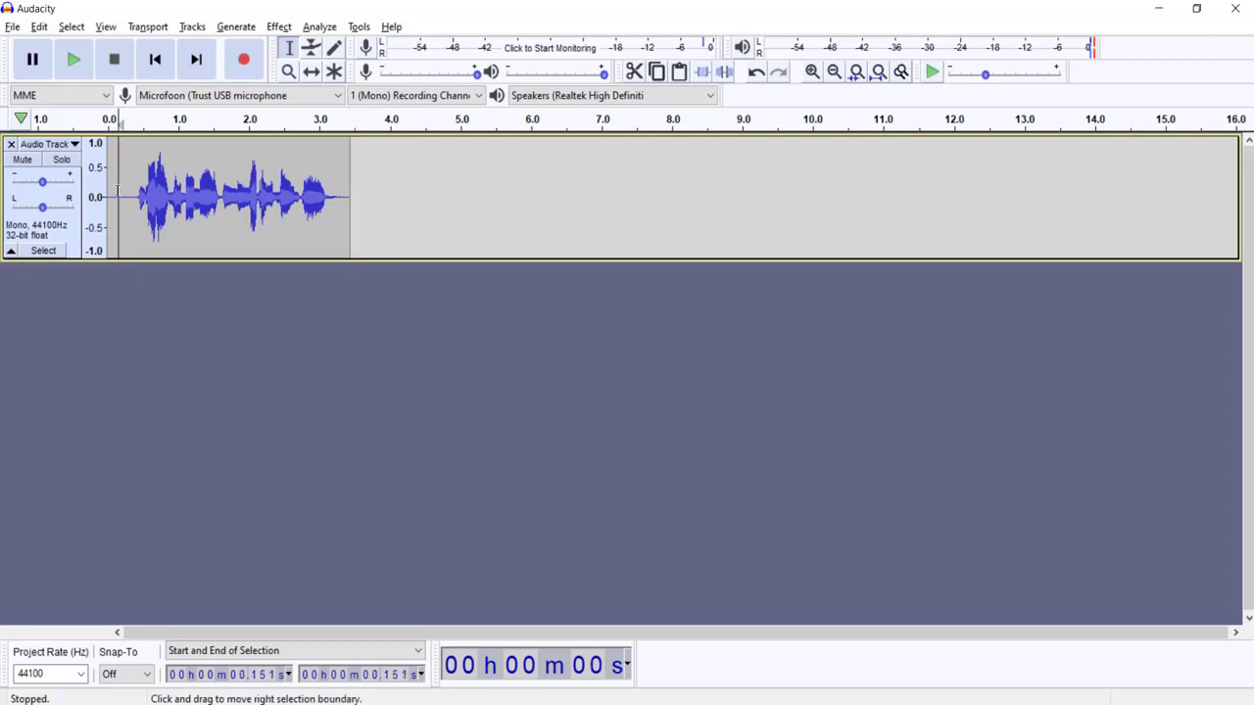
{"action": "key", "text": "ctrl+a"}
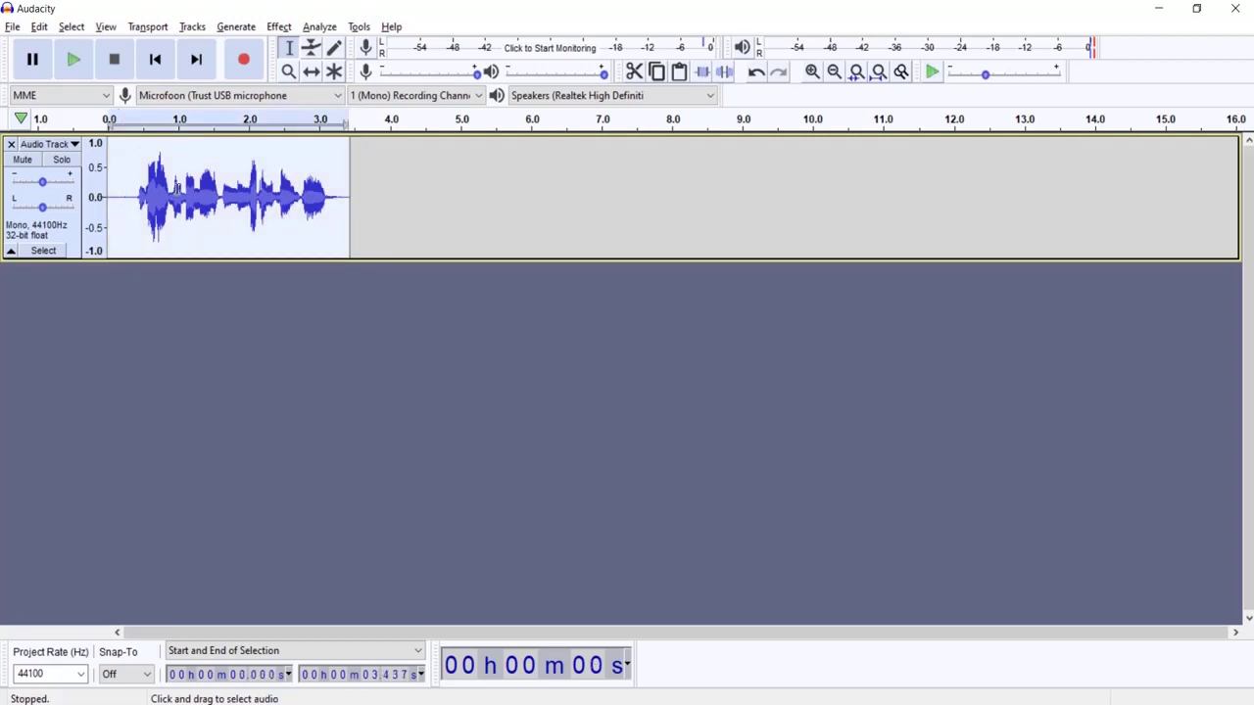
Step: Apply Bass and Treble to the clip with a 20 dB bass and 15 dB treble boost
{"action": "left_click", "coordinate": [279, 26]}
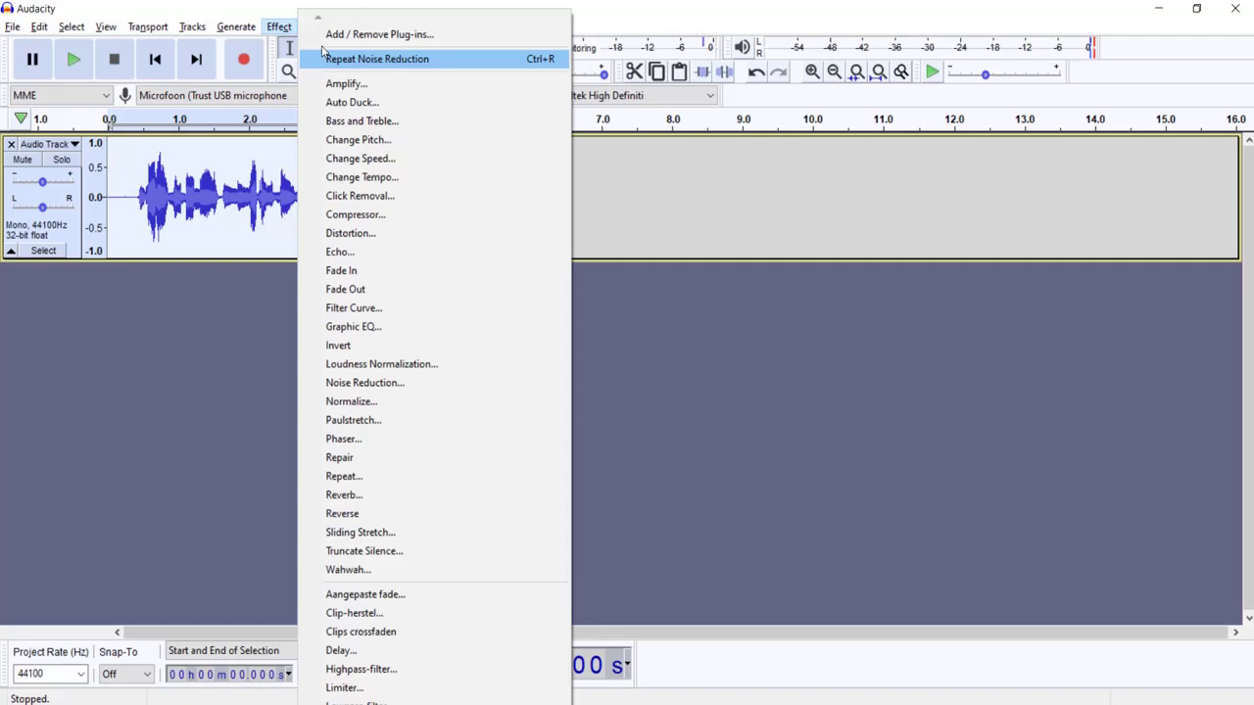
{"action": "left_click", "coordinate": [360, 123]}
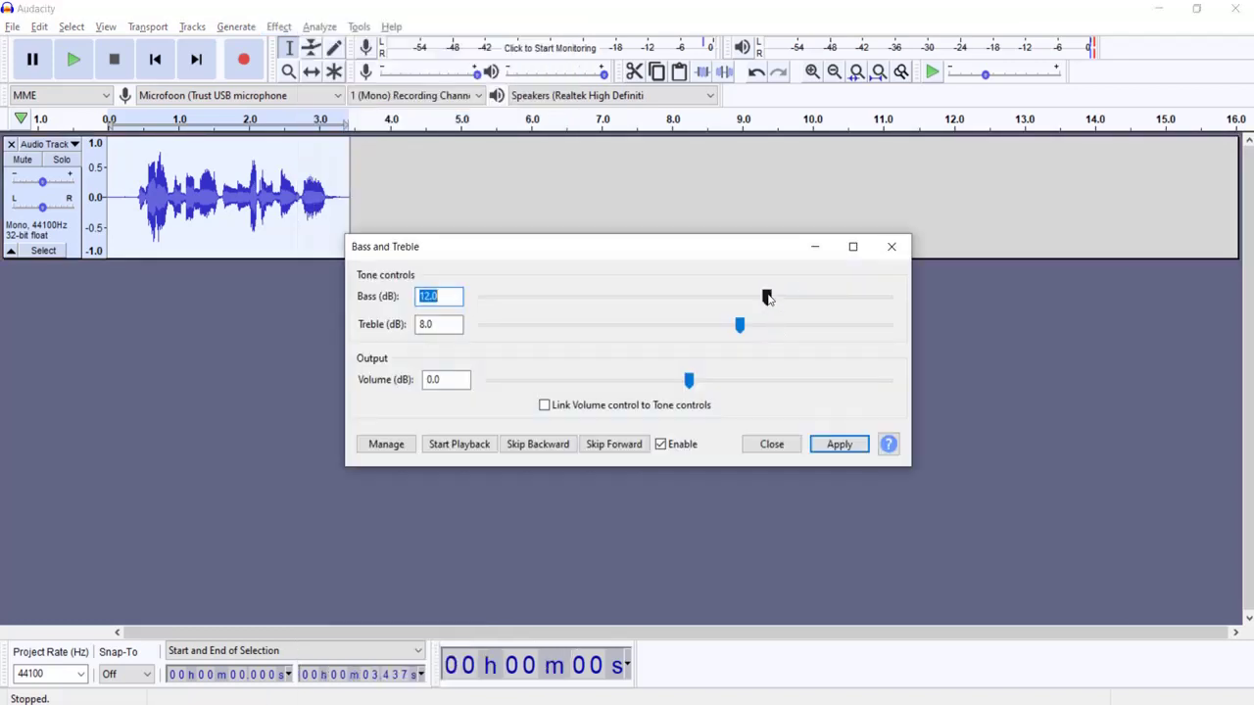
{"action": "left_click", "coordinate": [768, 297]}
{"action": "left_click_drag", "start_coordinate": [742, 329], "coordinate": [773, 329]}
{"action": "left_click", "coordinate": [837, 444]}
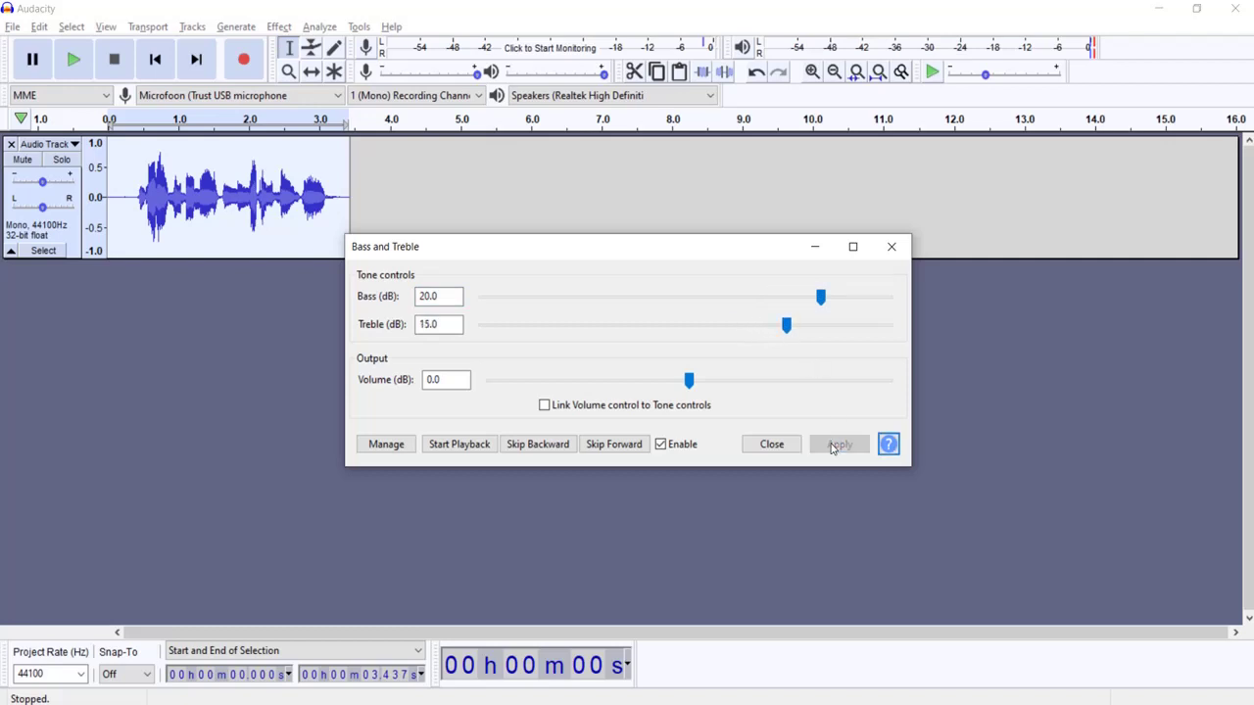
{"action": "left_click", "coordinate": [891, 248]}
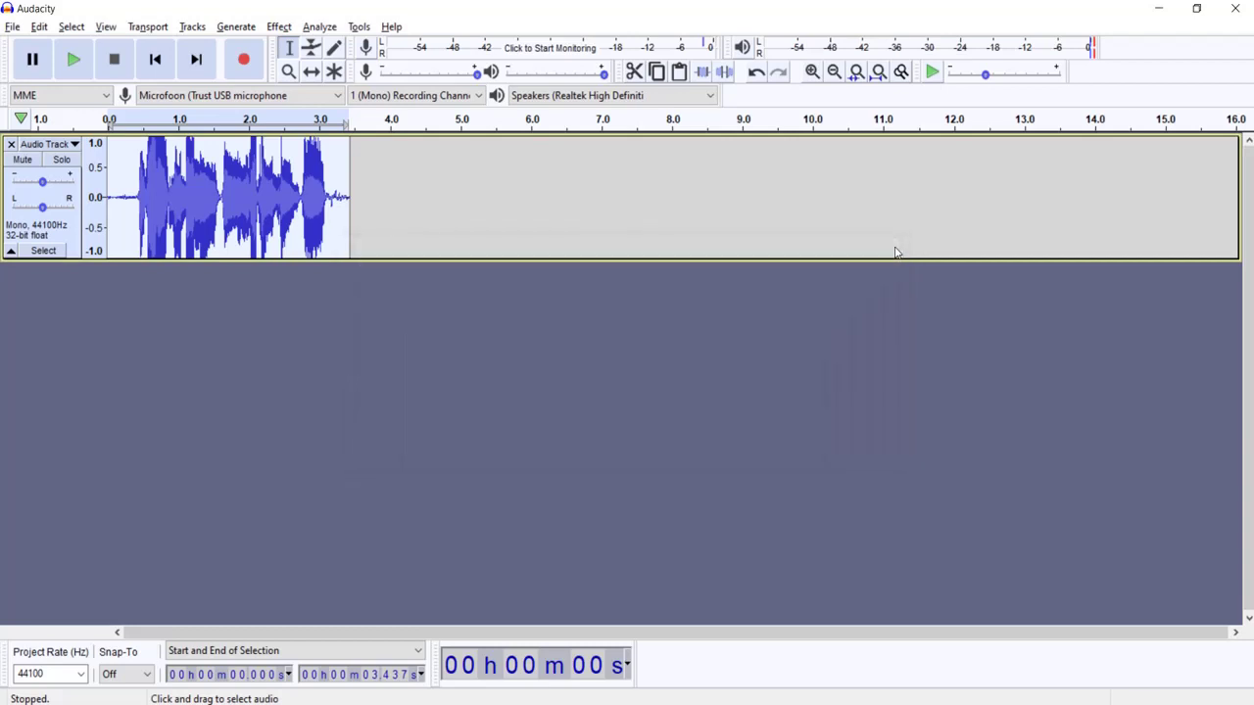
Step: Lower the clip's pitch by about -11 percent with Change Pitch, keeping the tempo unchanged
{"action": "left_click", "coordinate": [276, 27]}
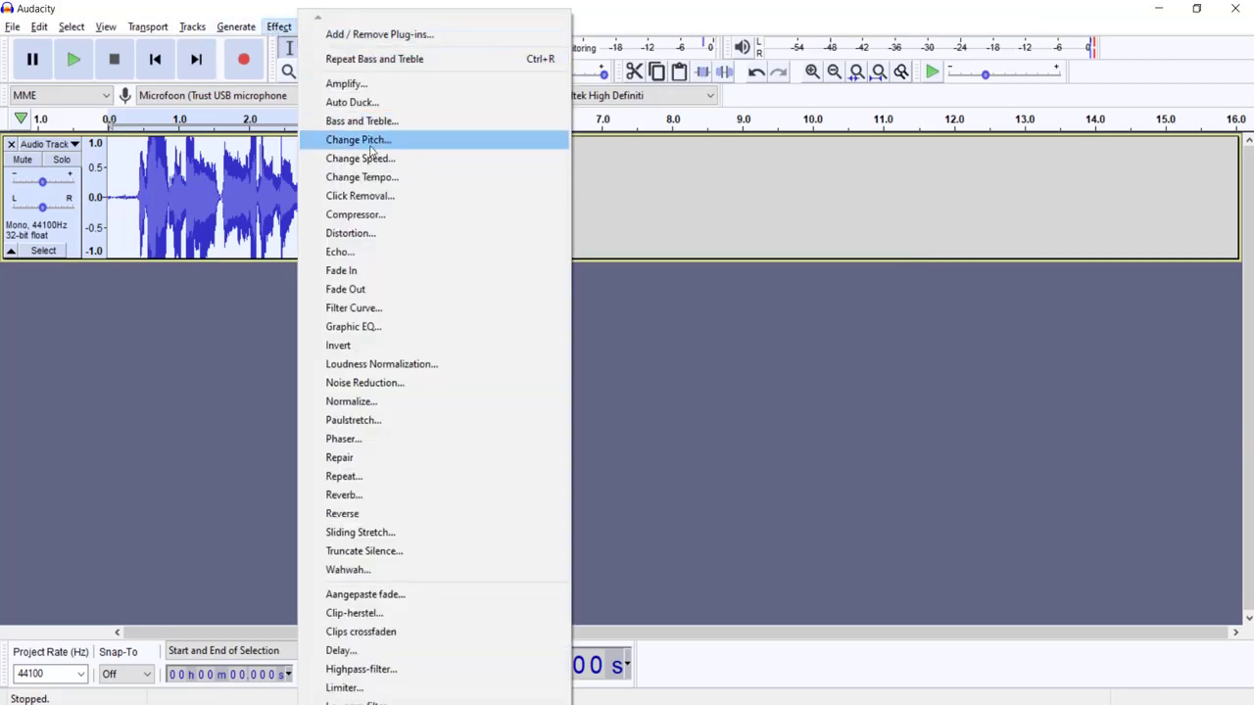
{"action": "left_click", "coordinate": [358, 139]}
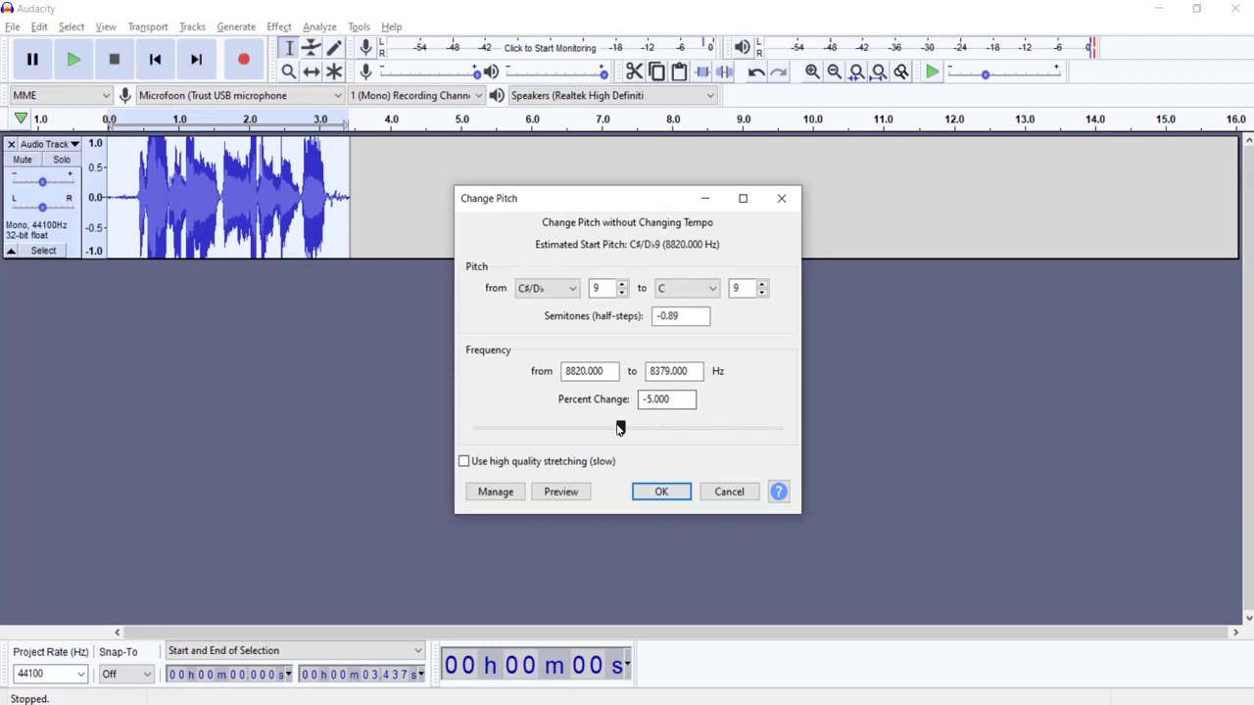
{"action": "left_click_drag", "start_coordinate": [620, 431], "coordinate": [599, 429]}
{"action": "left_click", "coordinate": [662, 492]}
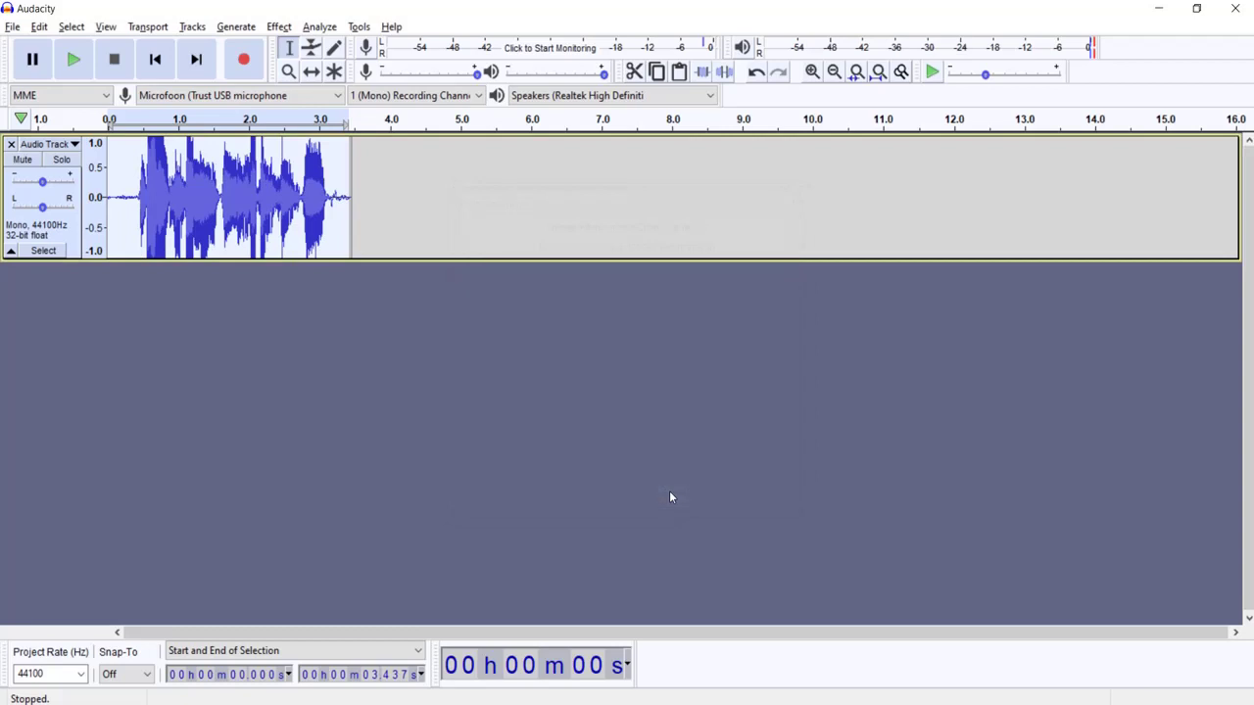
Step: Apply Reverb to the voice clip with its default 10 ms pre-delay and 50% reverberance
{"action": "left_click", "coordinate": [279, 26]}
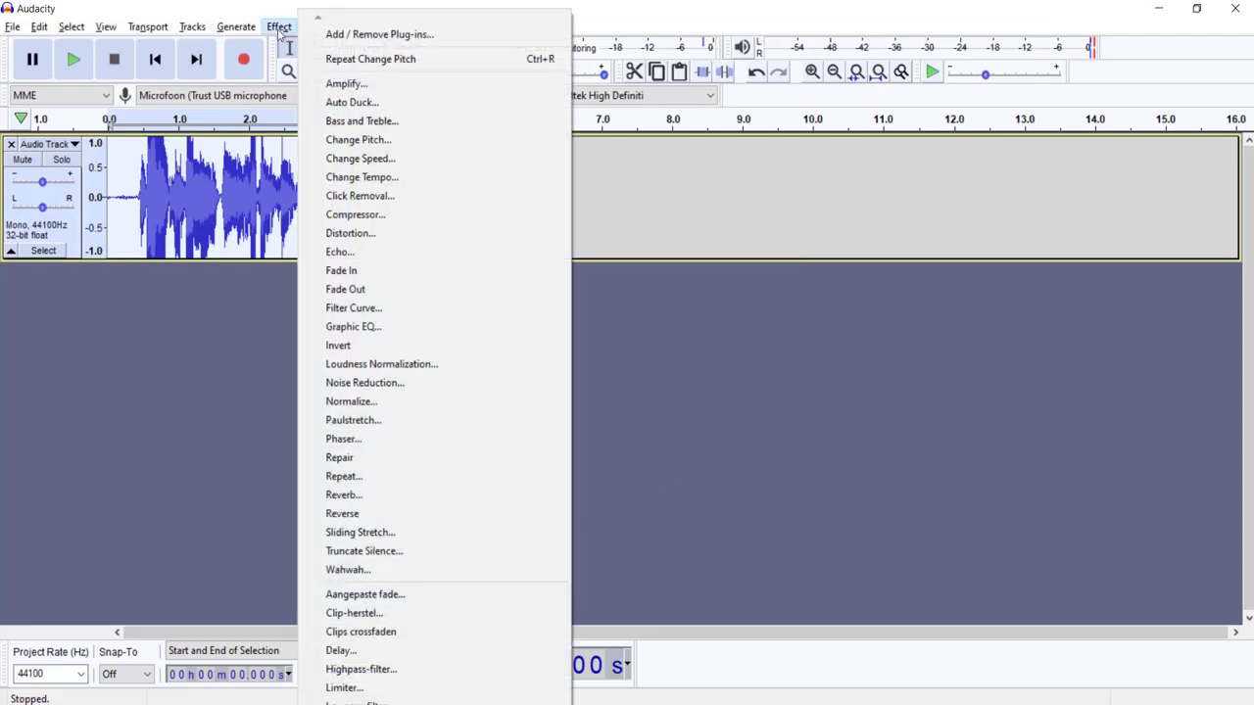
{"action": "left_click", "coordinate": [355, 495]}
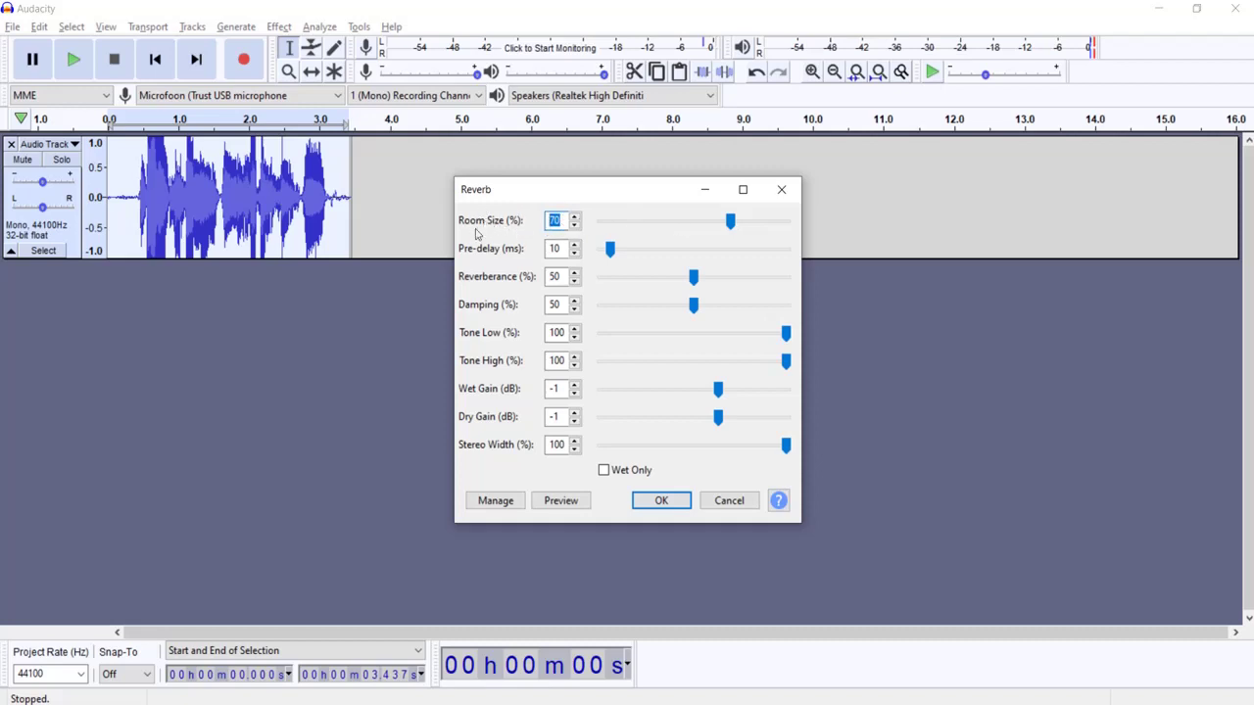
{"action": "left_click", "coordinate": [657, 500]}
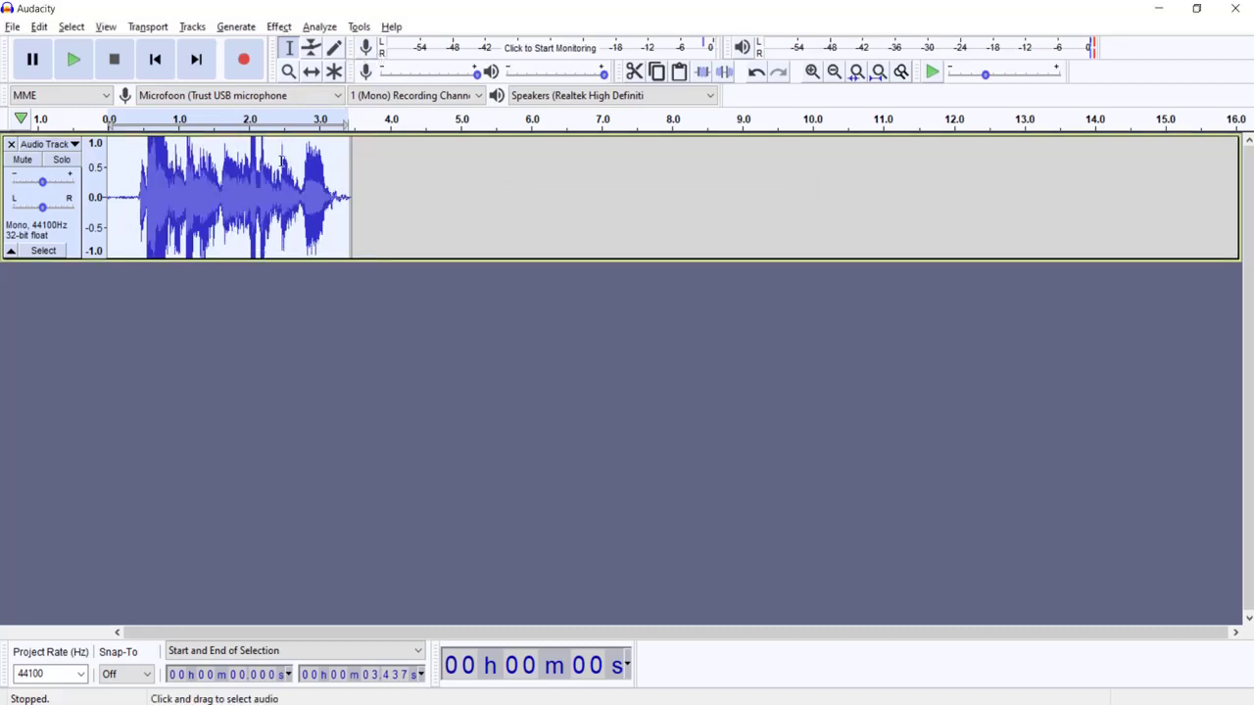
Step: Normalize the clip to -1.0 dB peak with DC offset removed, then play it from the start
{"action": "left_click", "coordinate": [279, 26]}
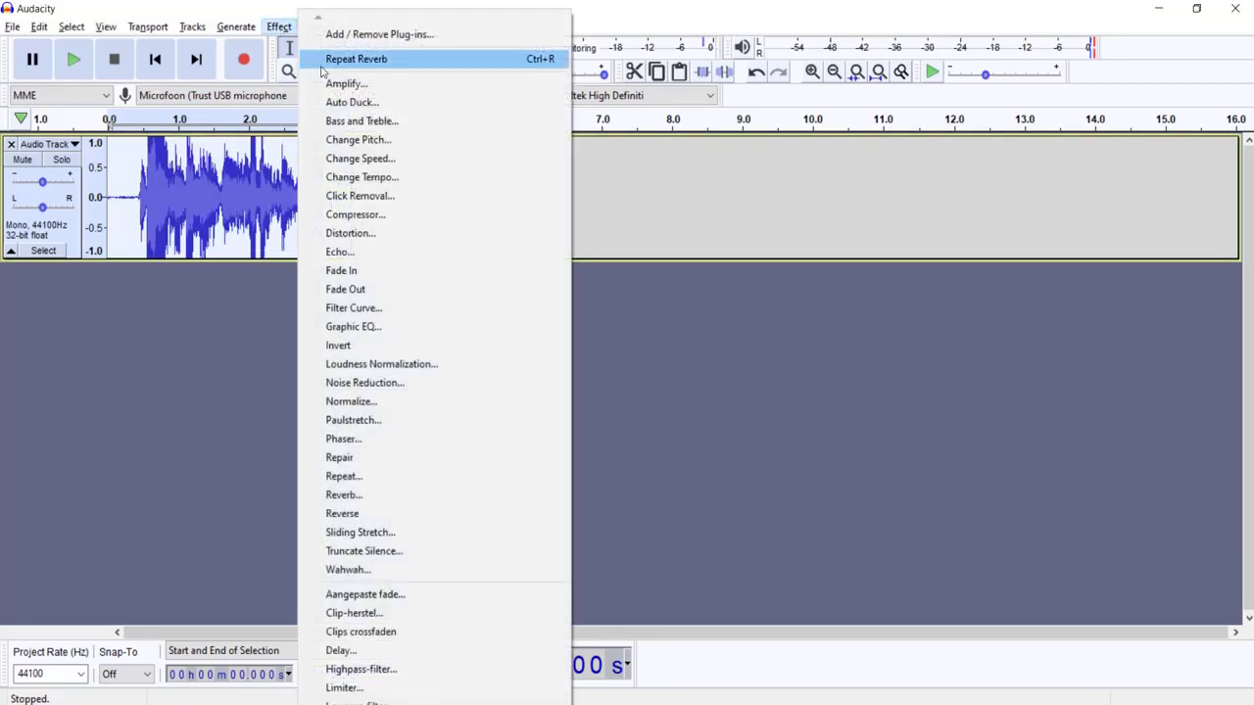
{"action": "left_click", "coordinate": [377, 401]}
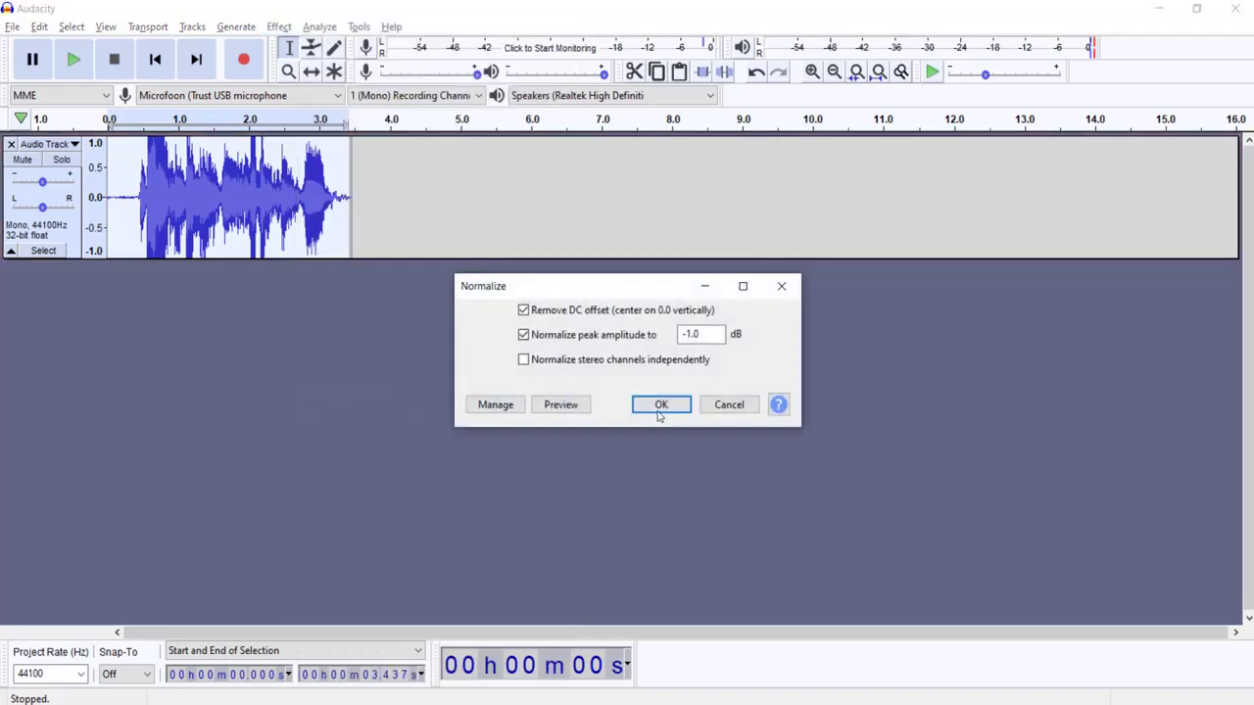
{"action": "left_click", "coordinate": [659, 406]}
{"action": "left_click", "coordinate": [132, 186]}
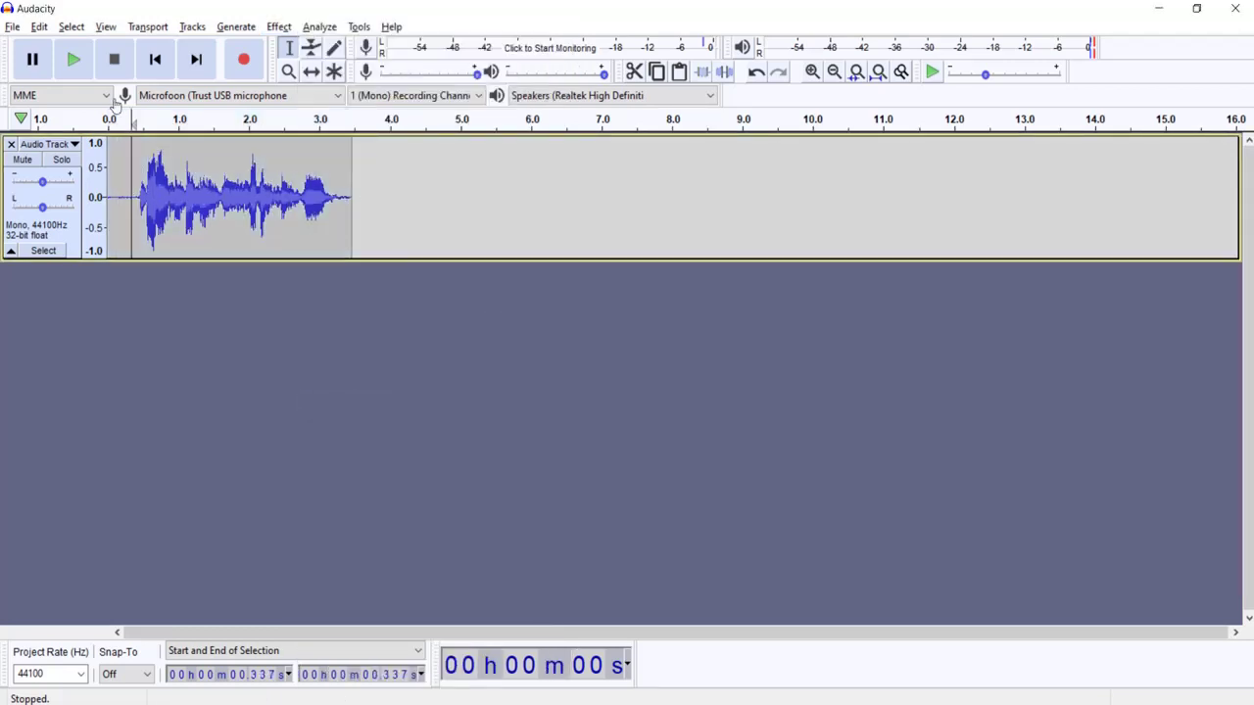
{"action": "left_click", "coordinate": [78, 61]}
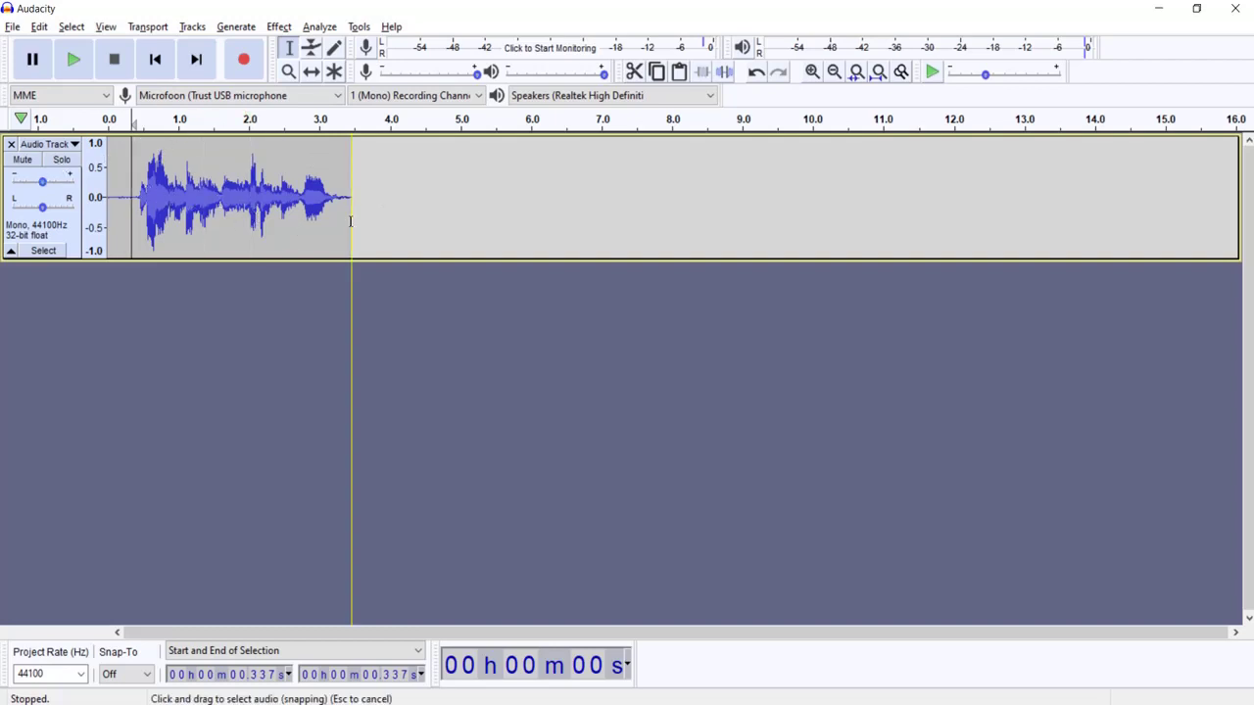
Step: Delete the monster-voice track to empty the project, then bring up the audio host choices
{"action": "left_click", "coordinate": [10, 145]}
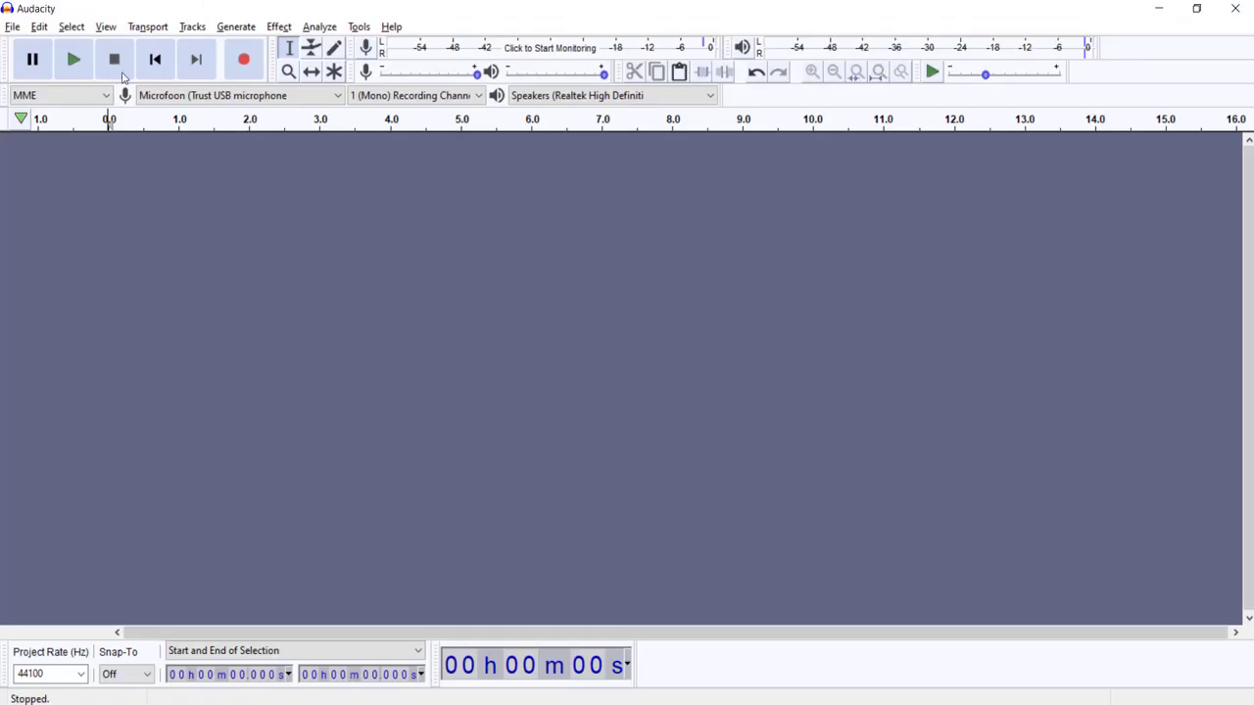
{"action": "left_click", "coordinate": [69, 95]}
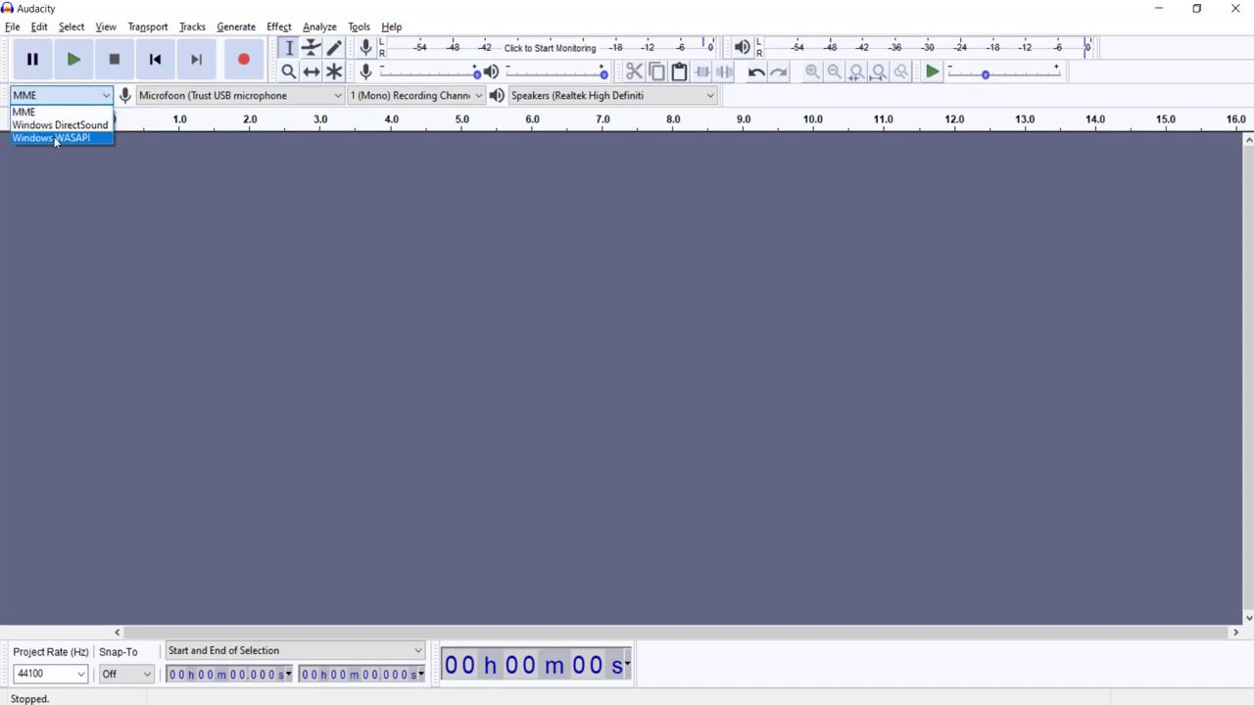
Step: Choose Windows WASAPI host, Speakers (Realtek High Definition Audio) loopback input, and 2 (Stereo) channels
{"action": "left_click", "coordinate": [75, 138]}
{"action": "left_click", "coordinate": [188, 98]}
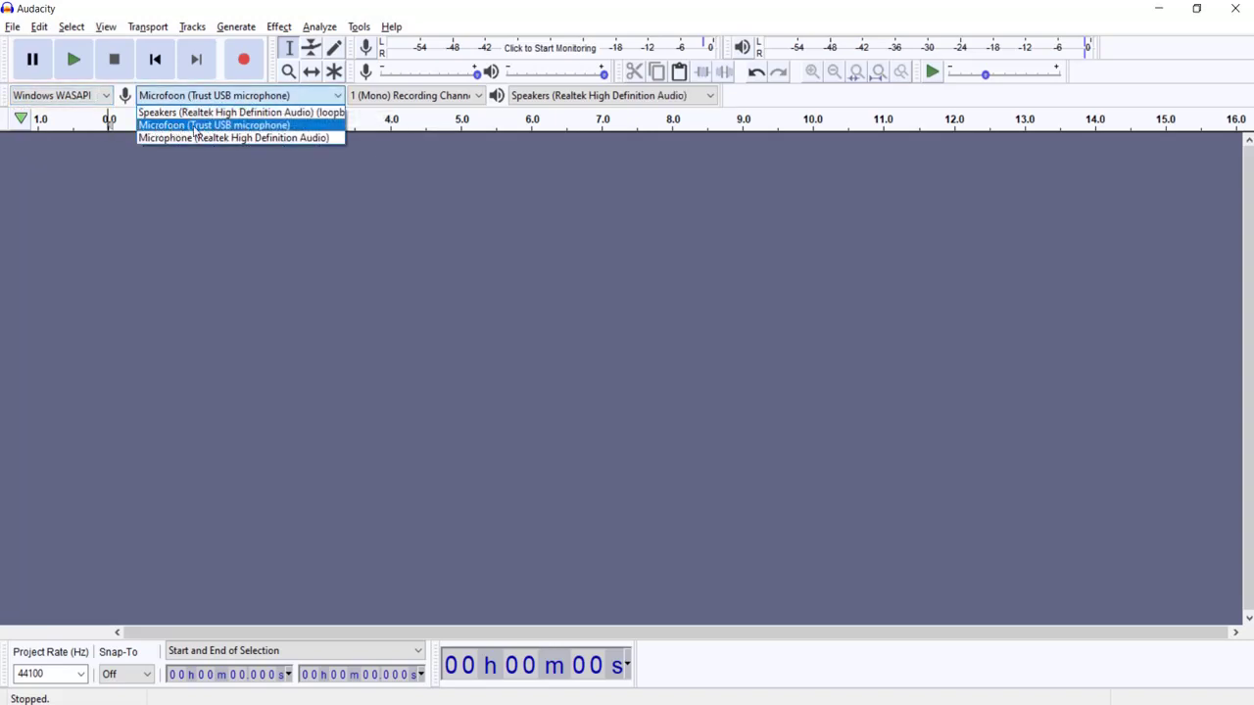
{"action": "left_click", "coordinate": [196, 113]}
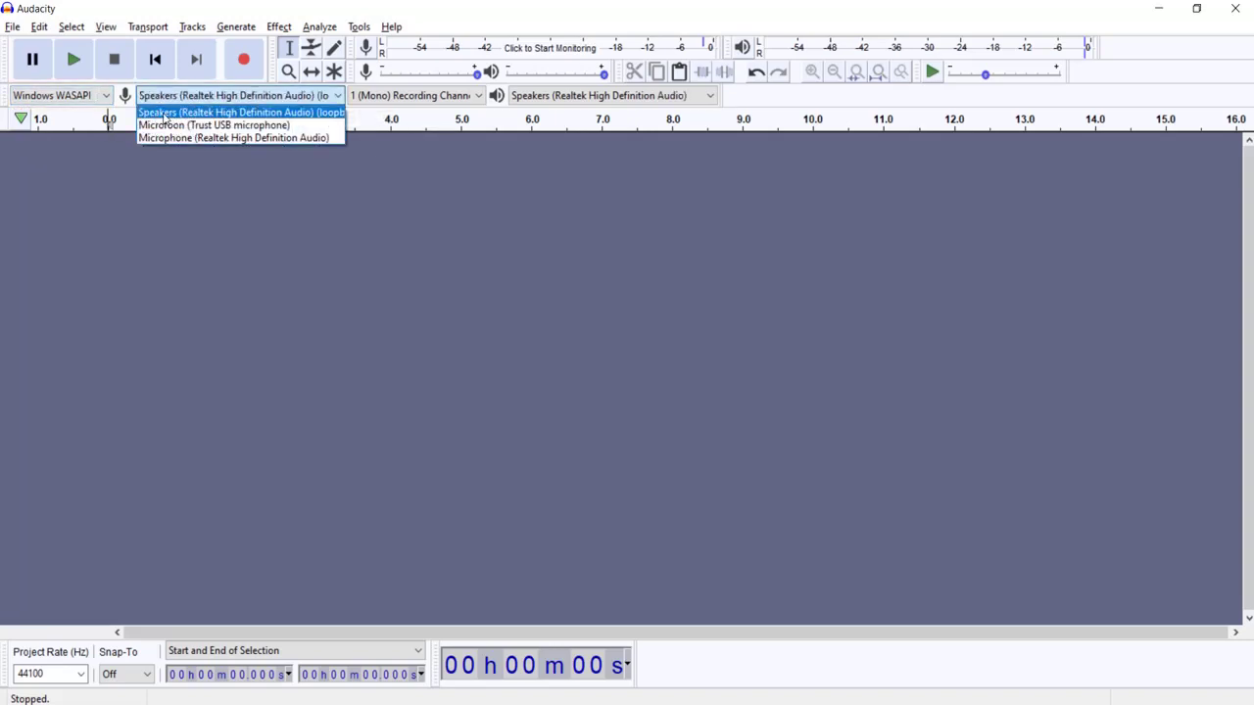
{"action": "left_click", "coordinate": [359, 98]}
{"action": "left_click", "coordinate": [380, 125]}
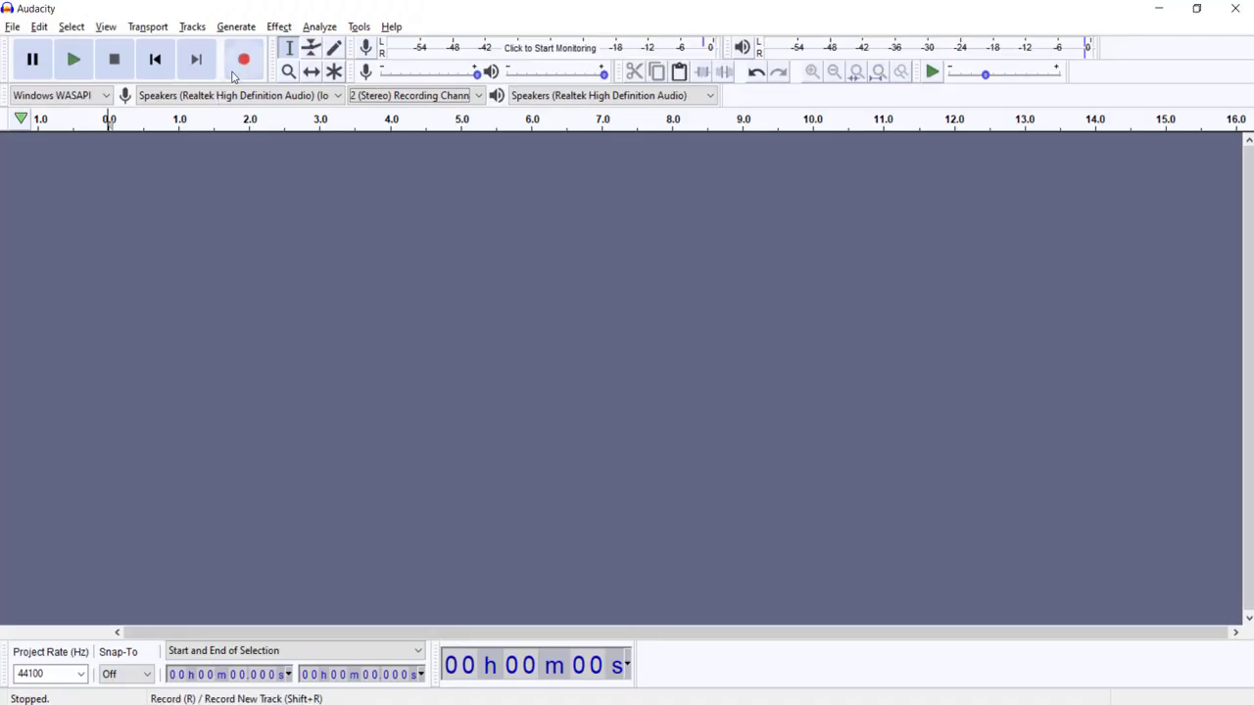
Step: Record the Google Translate playback as a new stereo track, then replay it from the beginning
{"action": "left_click", "coordinate": [238, 73]}
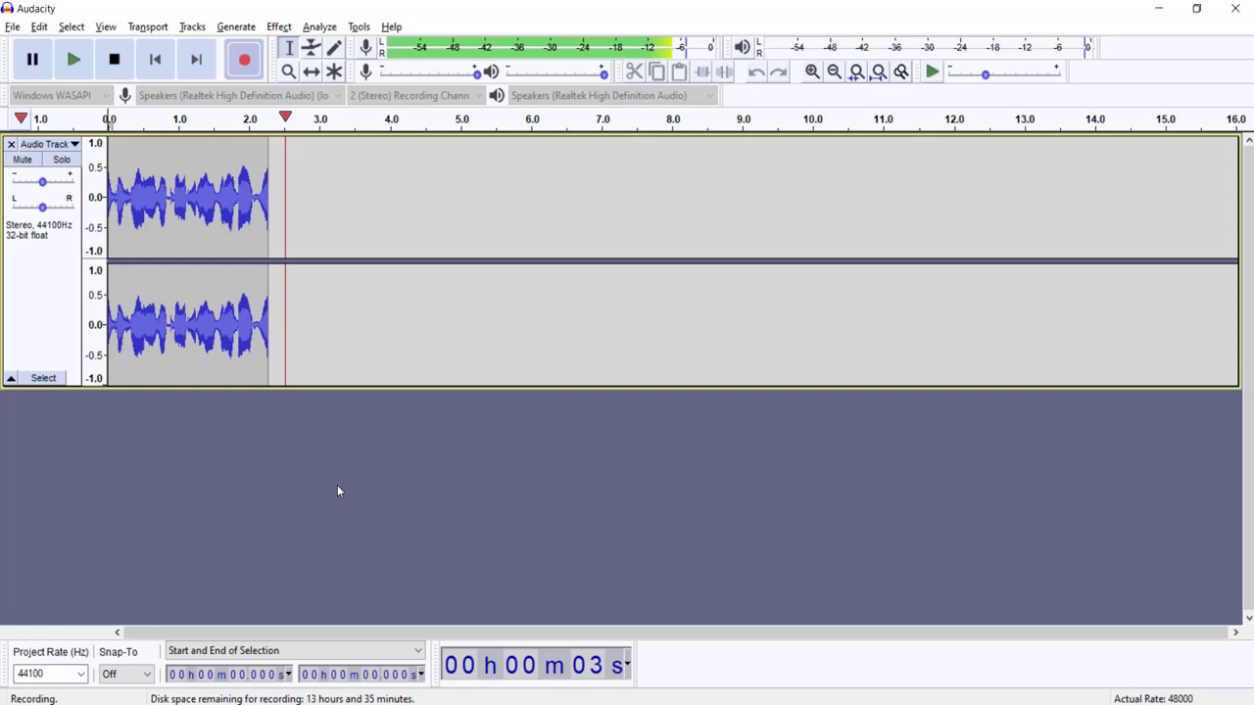
{"action": "left_click", "coordinate": [112, 61]}
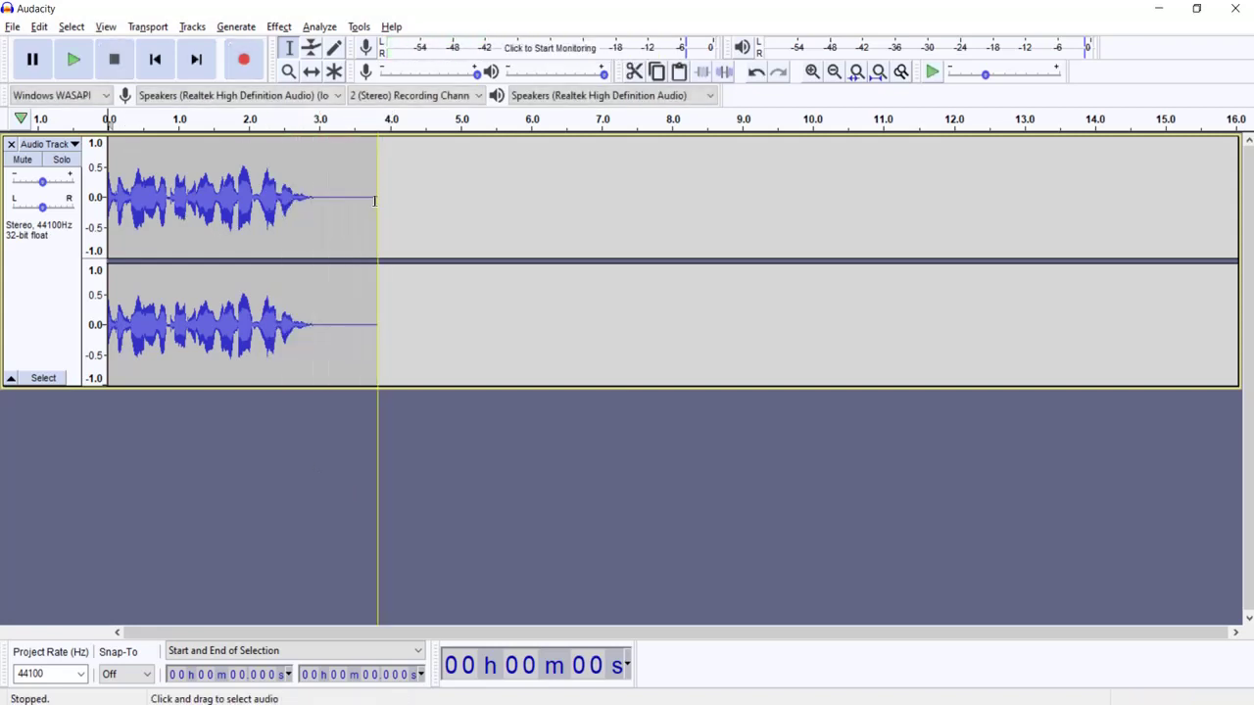
{"action": "left_click", "coordinate": [333, 182]}
{"action": "key", "text": "Home"}
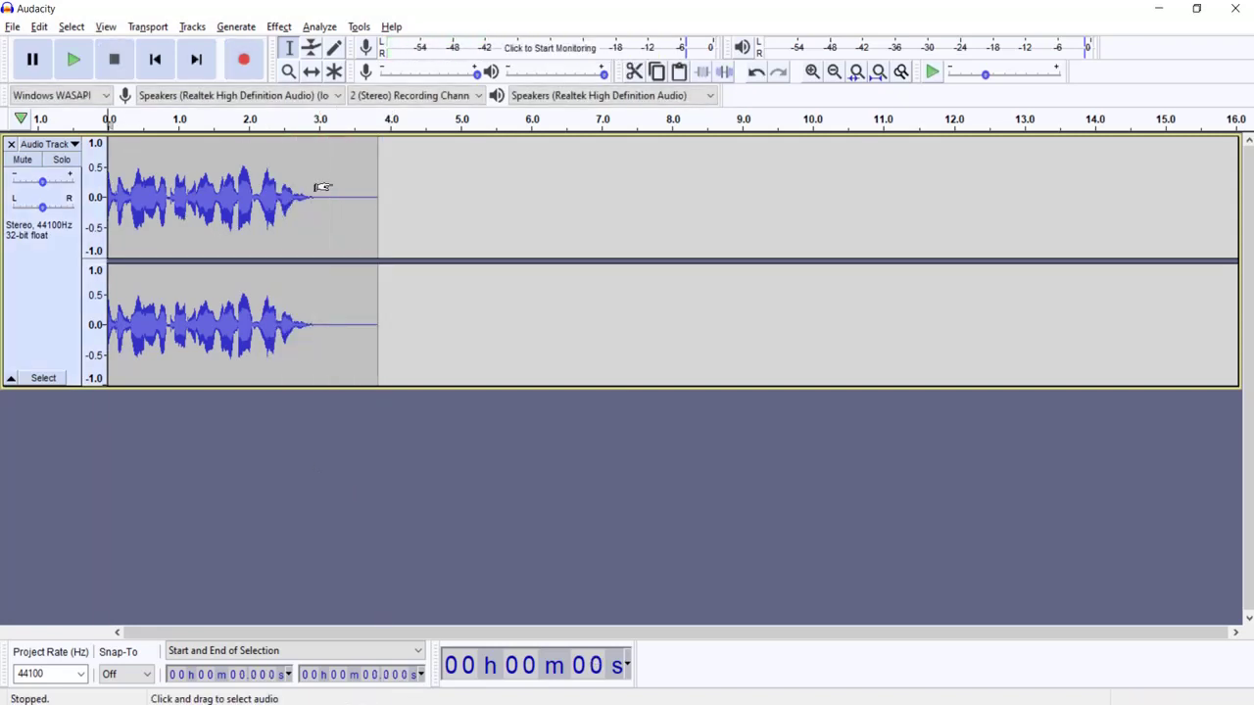
{"action": "left_click", "coordinate": [73, 61]}
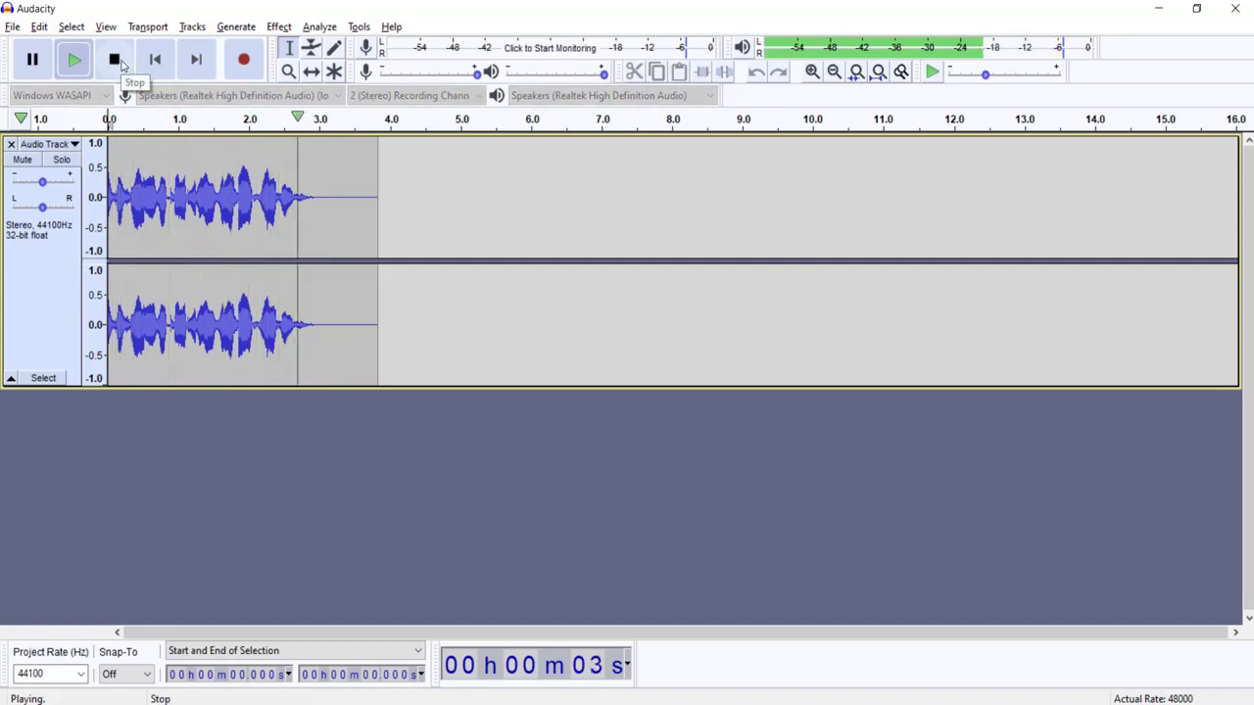
{"action": "left_click", "coordinate": [115, 62]}
Step: Look over the File > Export options without exporting anything
{"action": "left_click", "coordinate": [12, 27]}
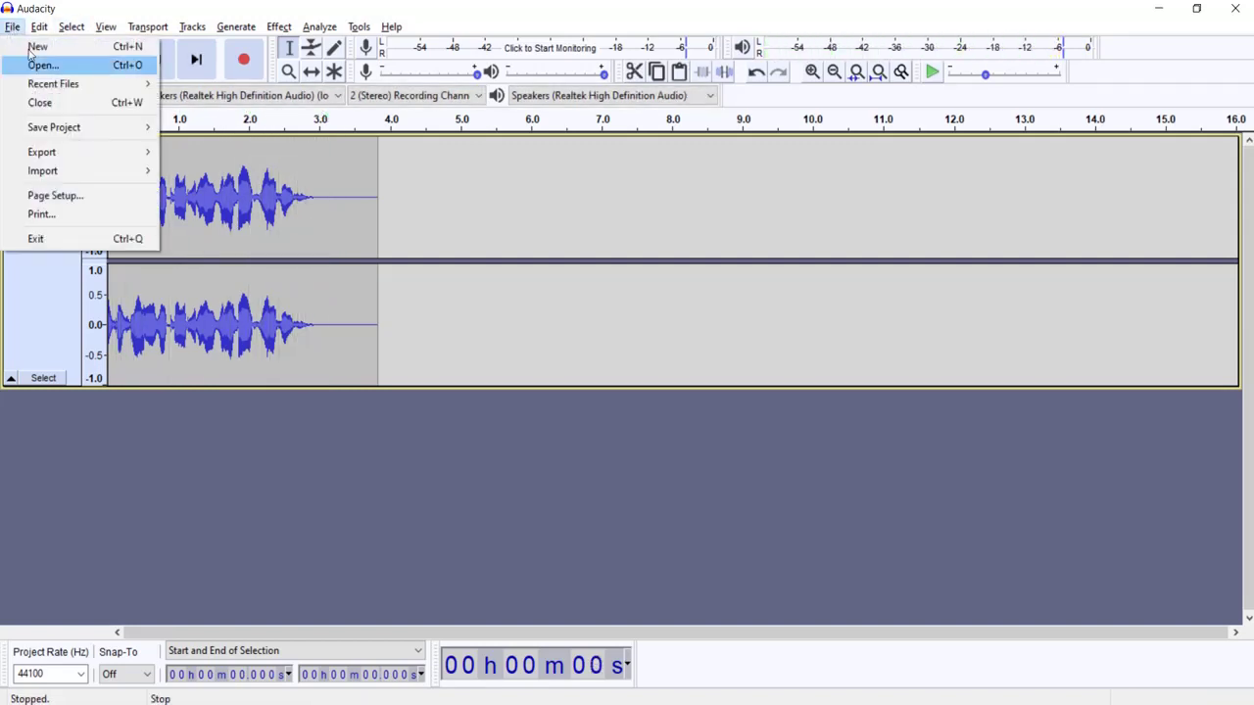
{"action": "mouse_move", "coordinate": [66, 157]}
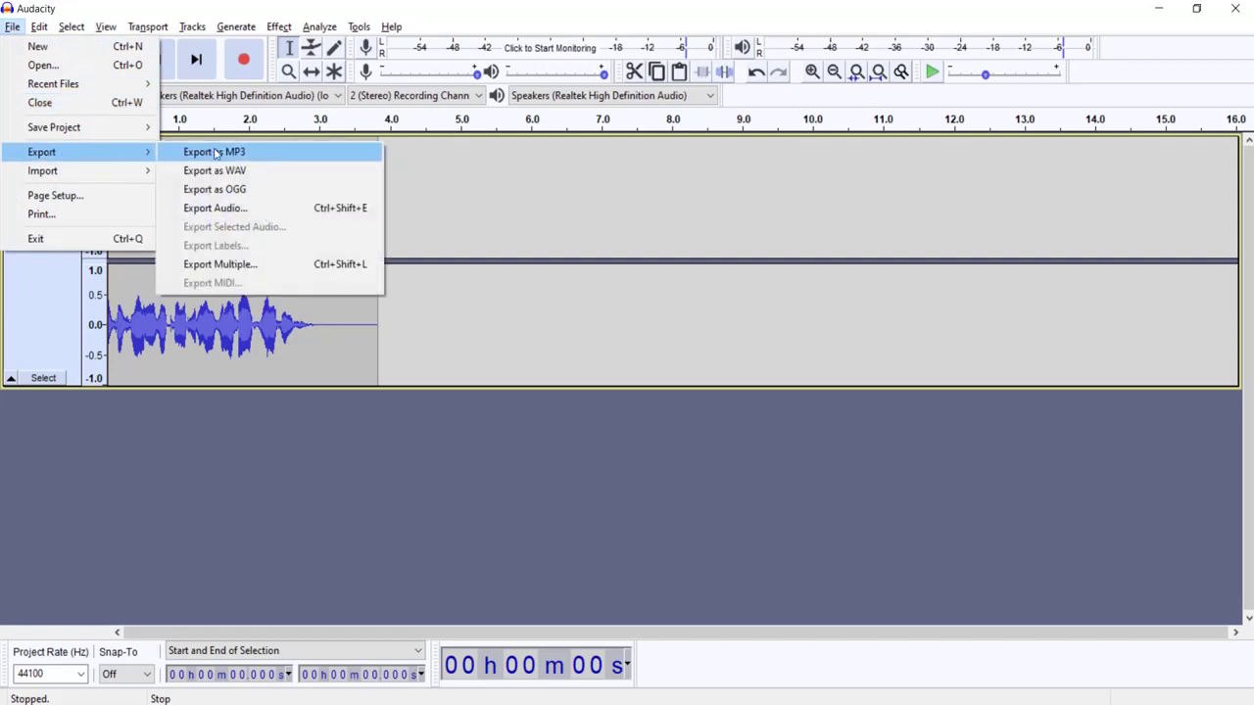
{"action": "left_click", "coordinate": [640, 235]}
Step: Try selecting the track's silent tail, from about 3.1 s to 5.5 s
{"action": "left_click", "coordinate": [318, 193]}
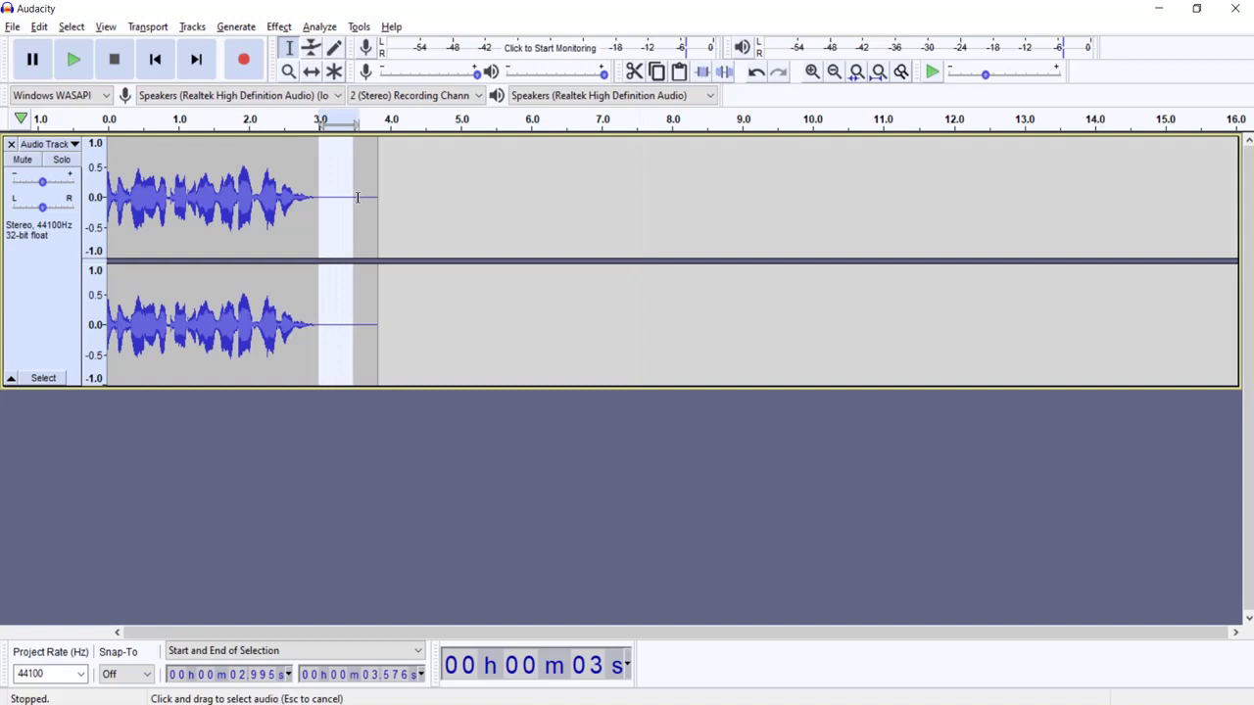
{"action": "left_click_drag", "start_coordinate": [358, 197], "coordinate": [454, 201]}
{"action": "left_click", "coordinate": [503, 184]}
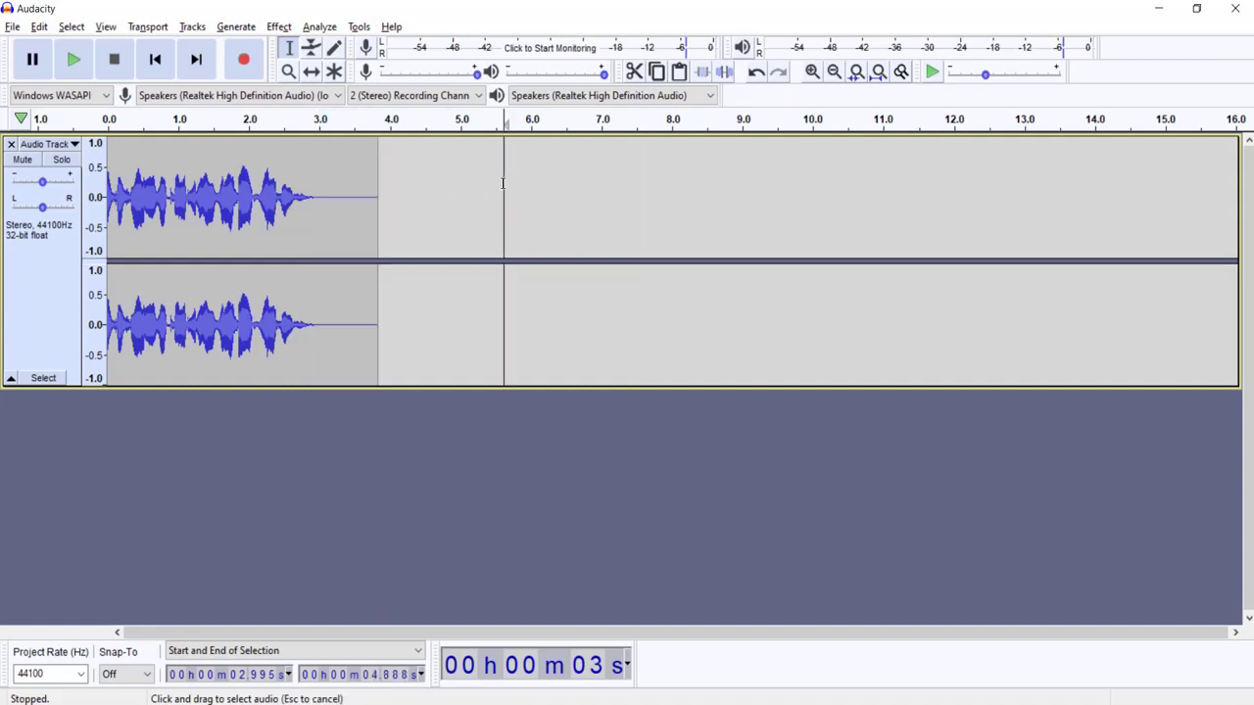
{"action": "left_click", "coordinate": [322, 193]}
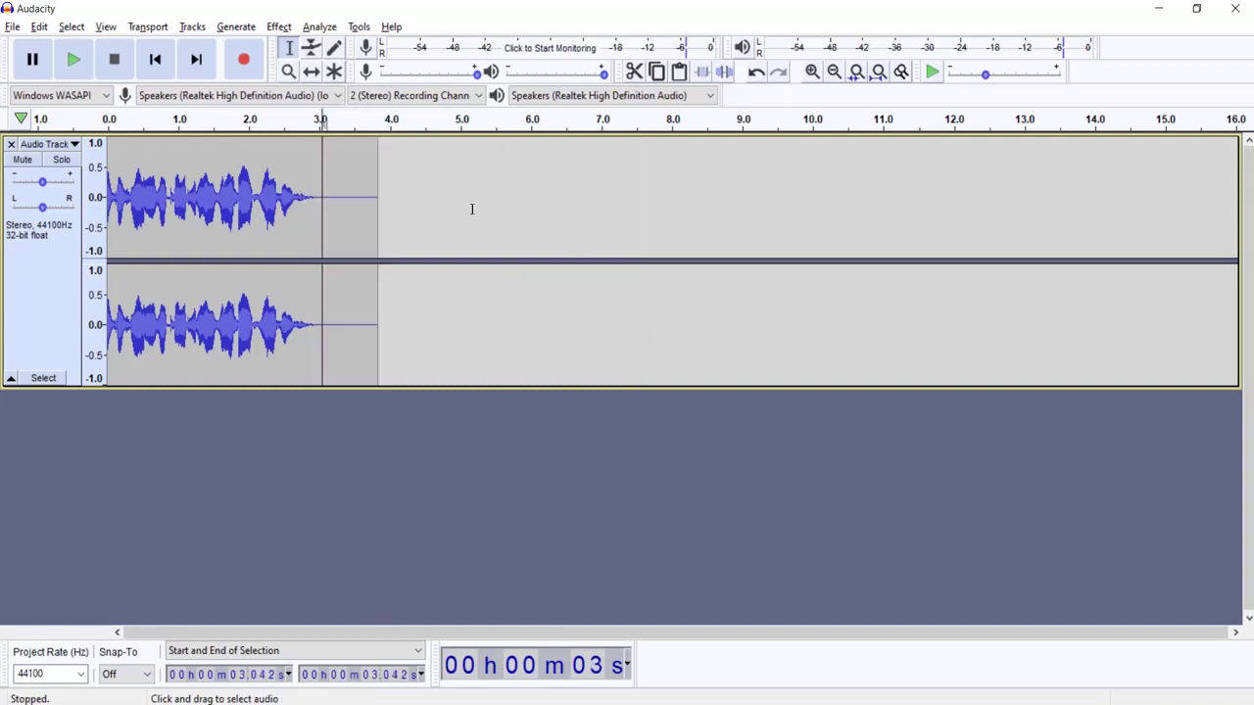
{"action": "left_click_drag", "start_coordinate": [492, 196], "coordinate": [331, 196]}
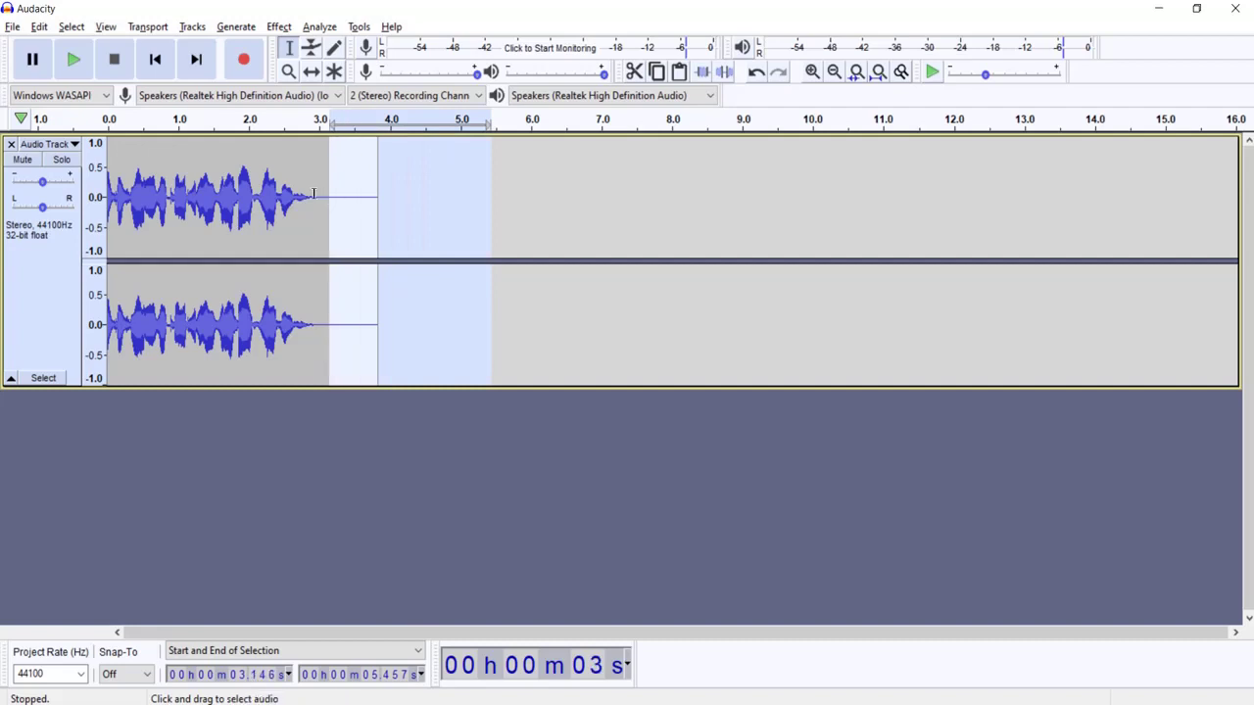
{"action": "left_click", "coordinate": [314, 193]}
Step: Select a short tail stretch around 3.0–3.7 s, then delete the recorded stereo track
{"action": "left_click", "coordinate": [363, 195]}
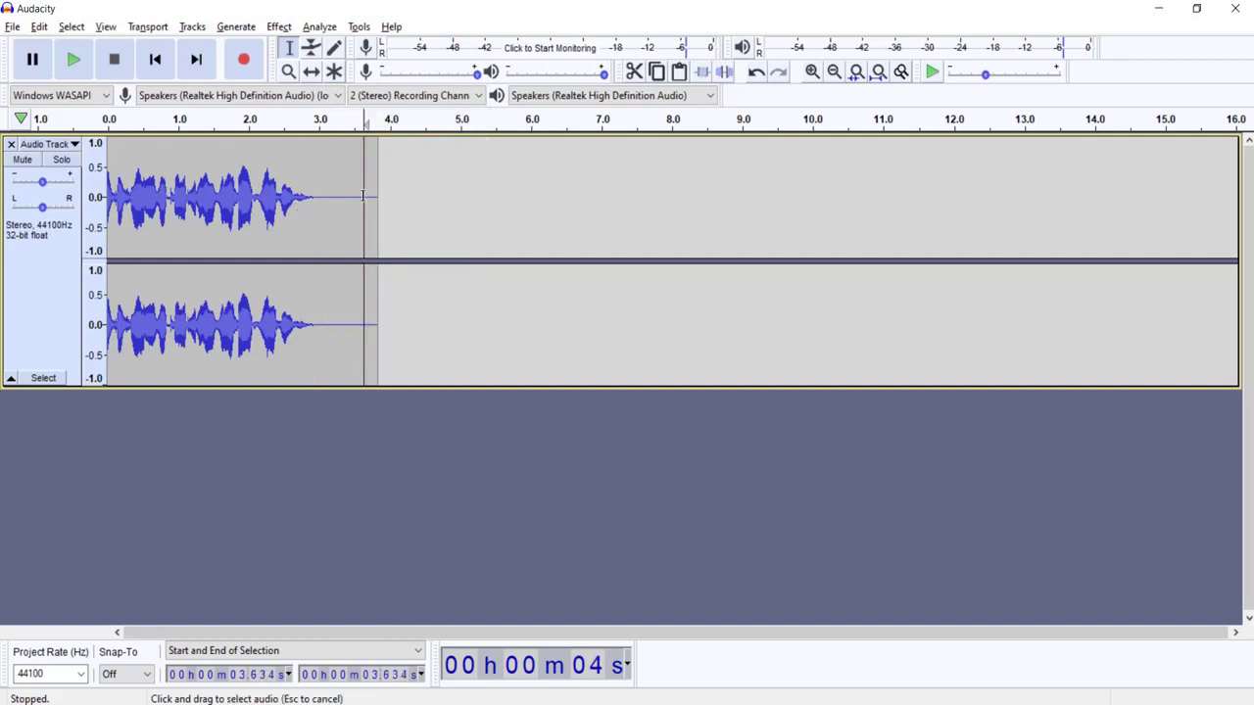
{"action": "mouse_move", "coordinate": [362, 195]}
{"action": "left_mouse_down"}
{"action": "mouse_move", "coordinate": [330, 194]}
{"action": "mouse_move", "coordinate": [368, 195]}
{"action": "left_mouse_up"}
{"action": "left_click", "coordinate": [320, 193]}
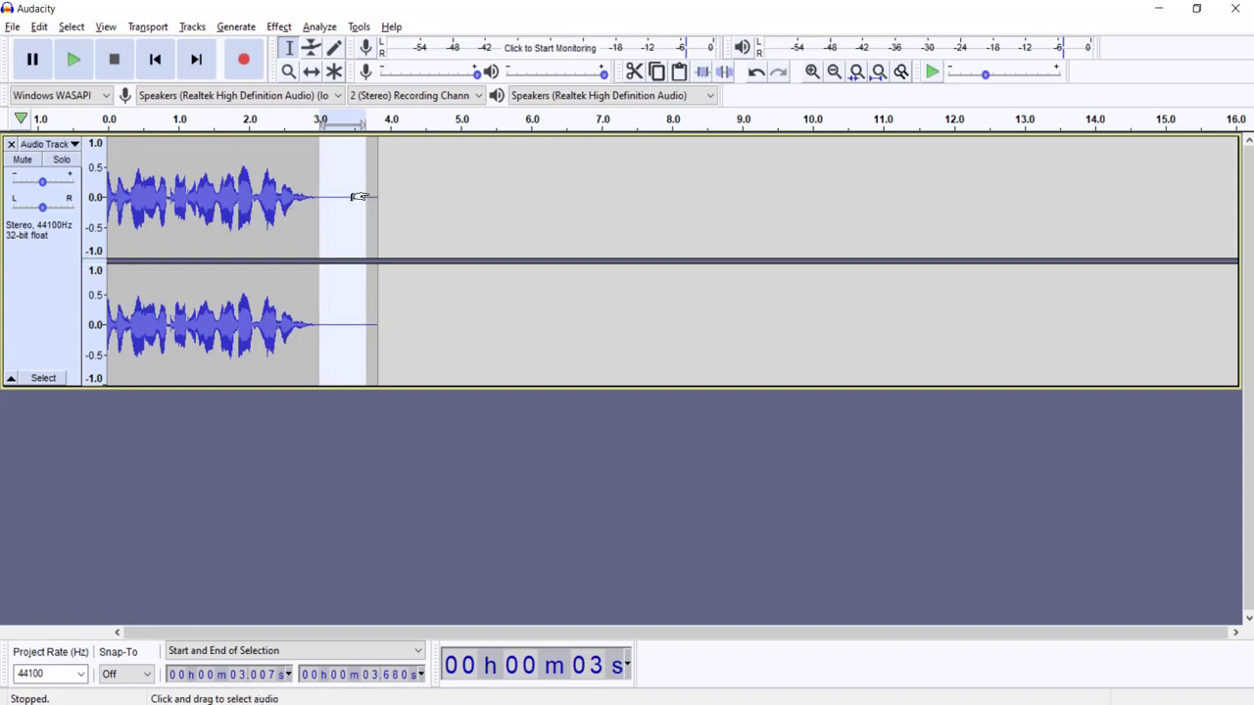
{"action": "left_click", "coordinate": [418, 204]}
{"action": "left_click", "coordinate": [10, 145]}
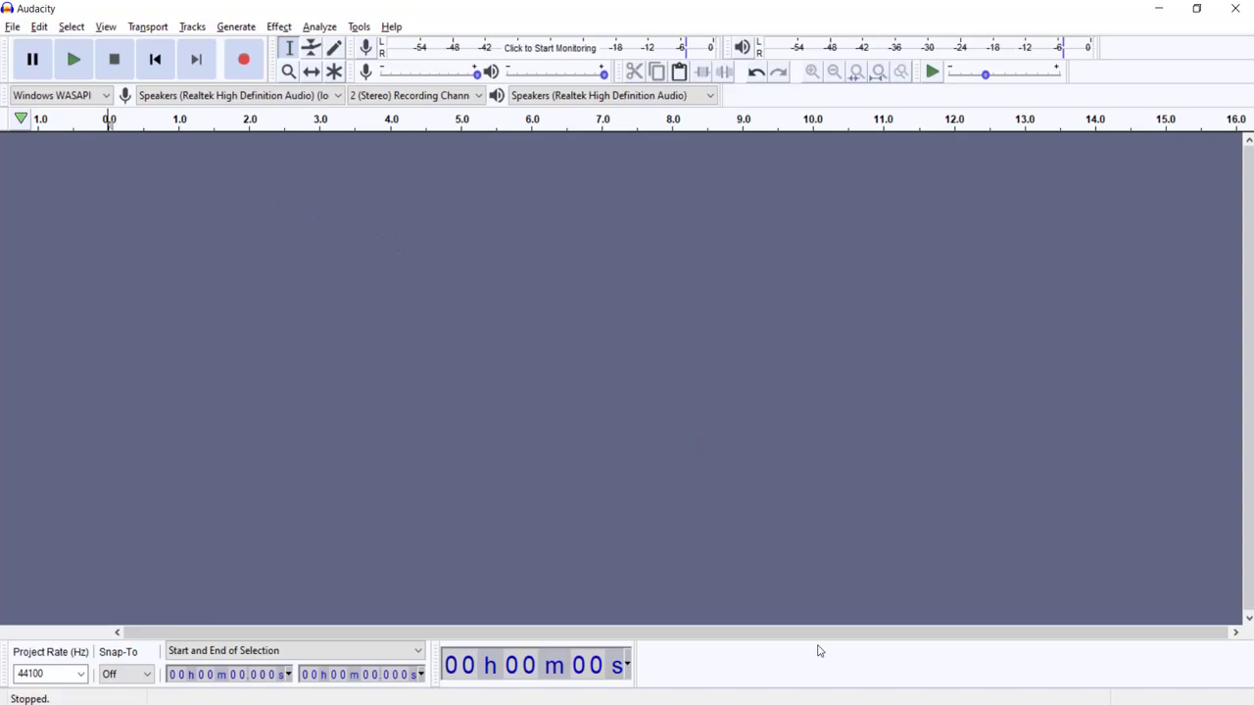
{"action": "left_click", "coordinate": [823, 704]}
Step: Show the audacityteam.org homepage and scroll down to its Download Audacity button and back
{"action": "left_click", "coordinate": [277, 20]}
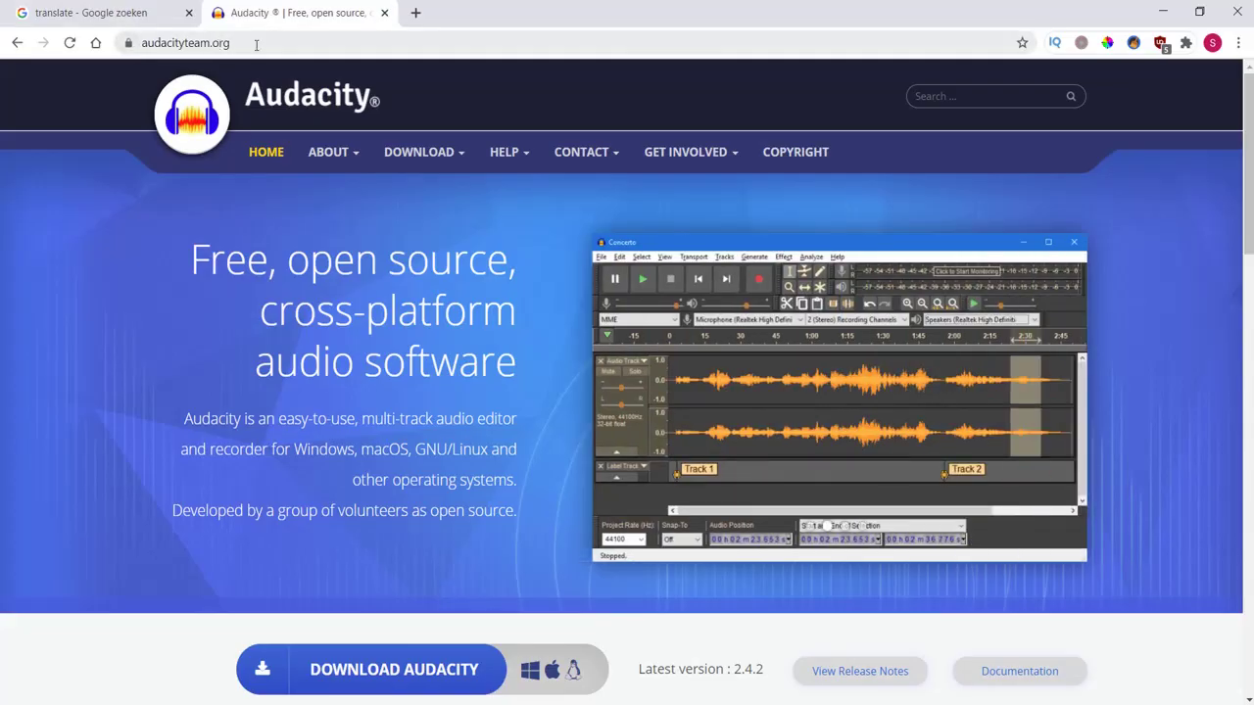
{"action": "scroll", "coordinate": [429, 490], "scroll_direction": "down", "scroll_amount": 2}
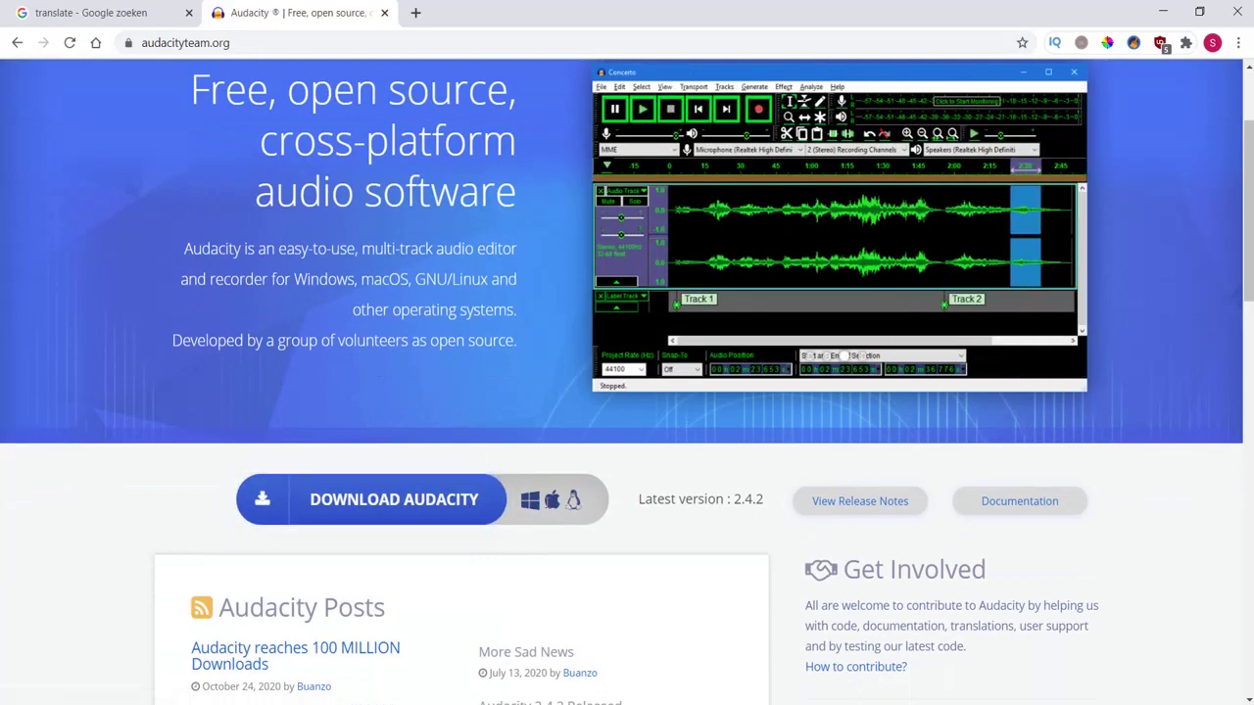
{"action": "scroll", "coordinate": [449, 368], "scroll_direction": "up", "scroll_amount": 2}
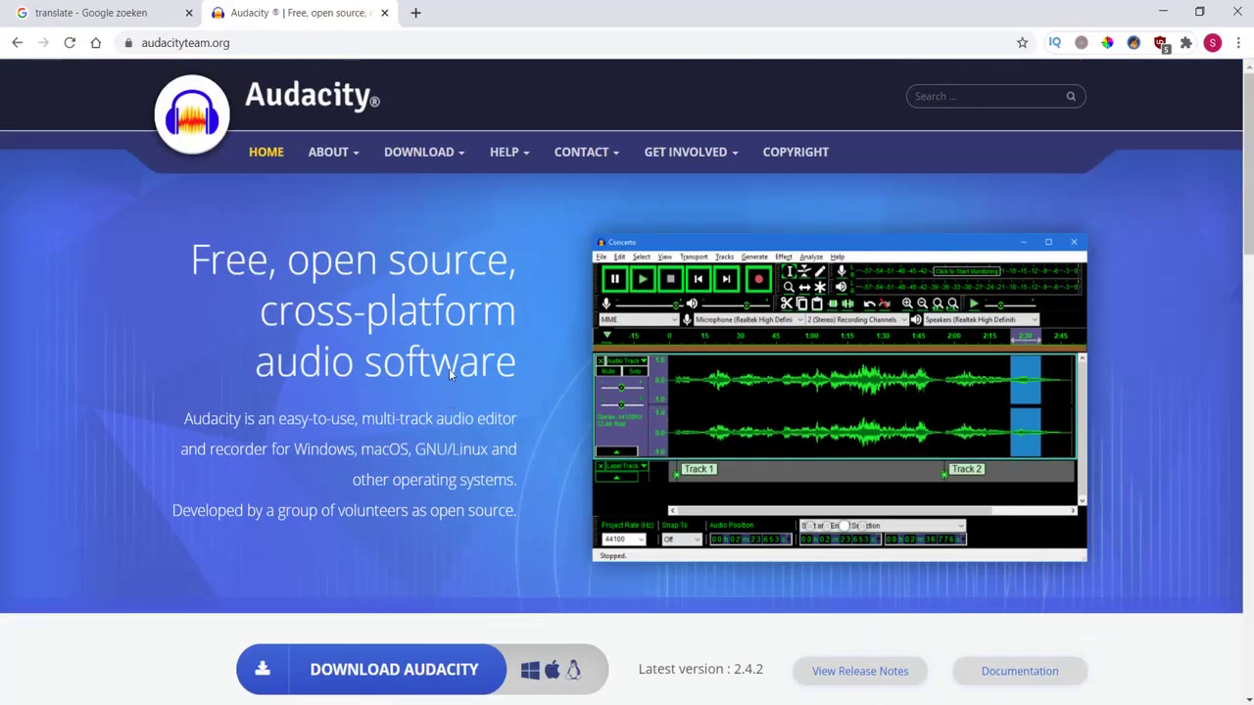